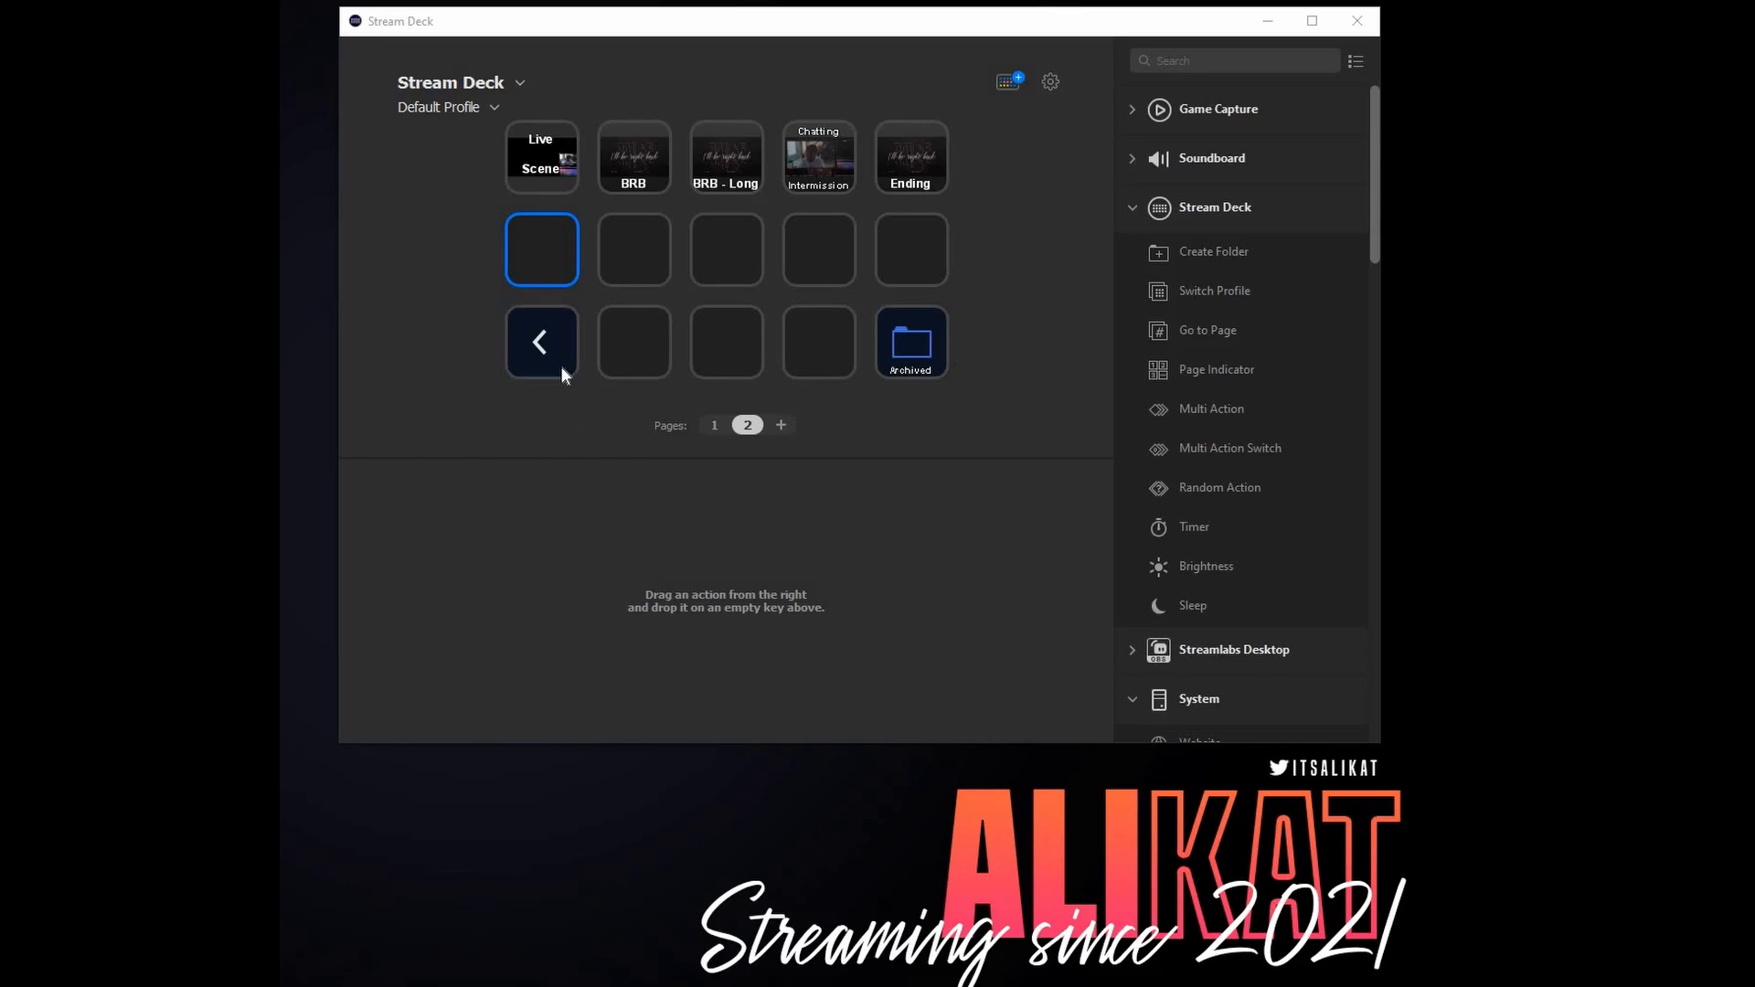
- Look through the keys on page 1 and inside the Archived folder, and return to page 2
left_click(556, 356)
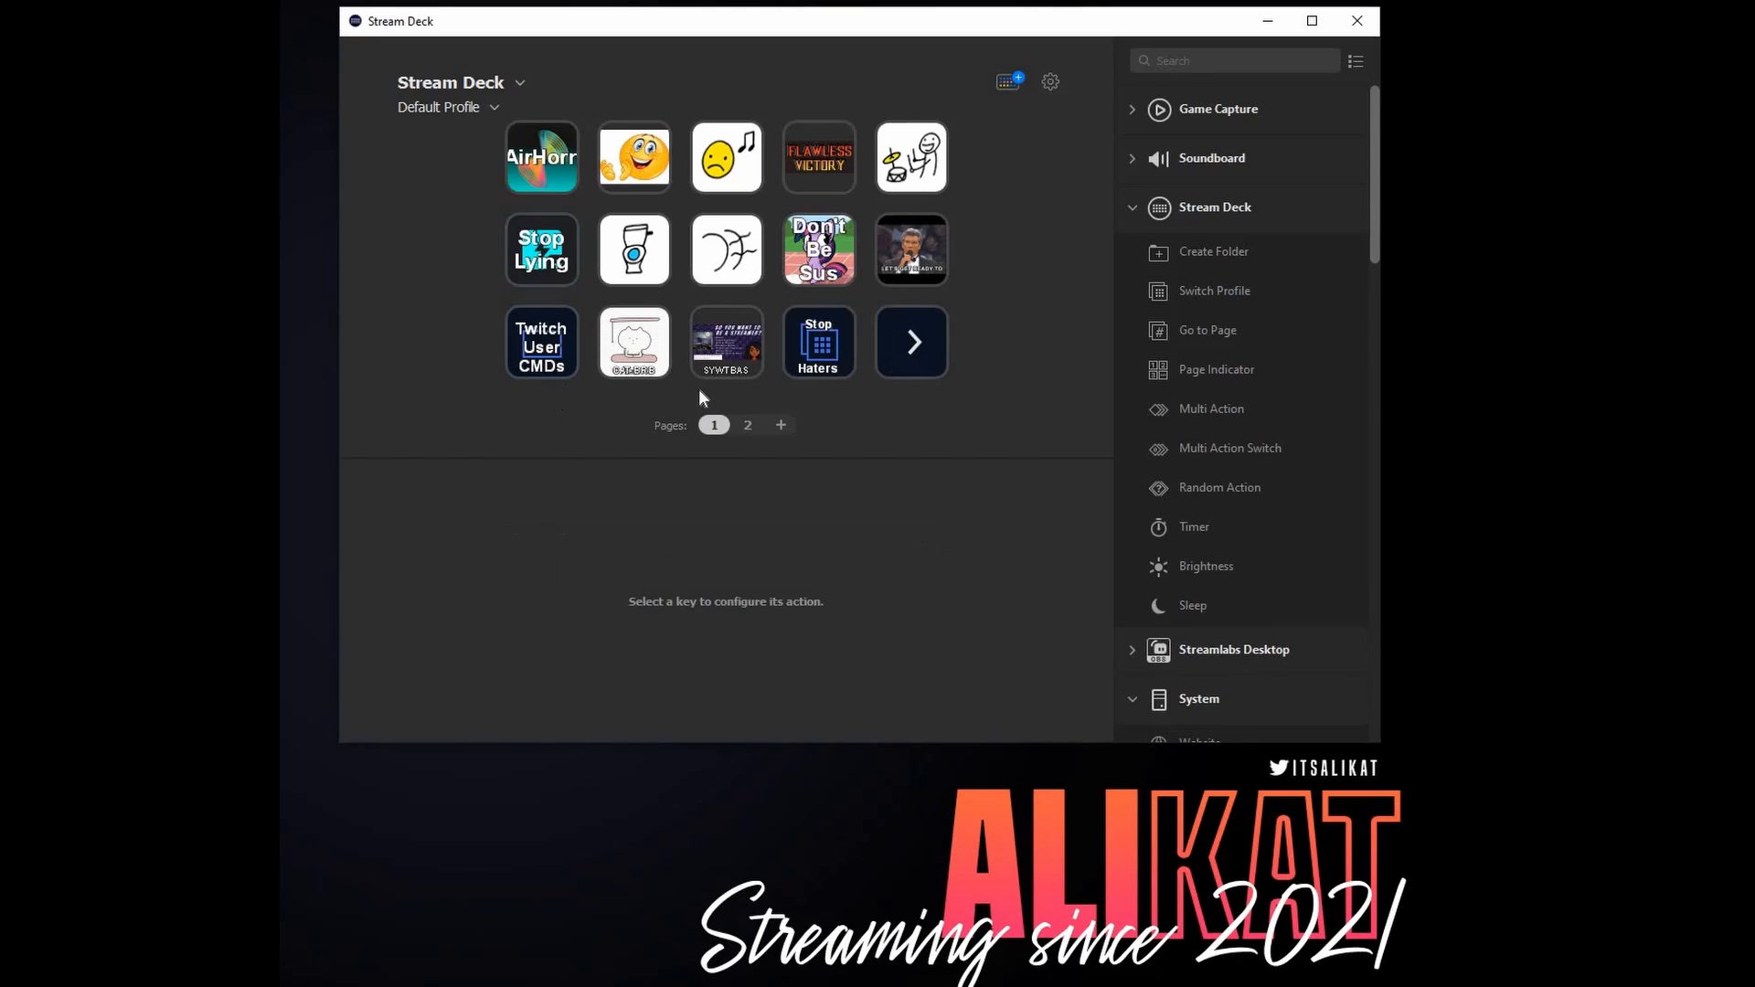
double_click(896, 342)
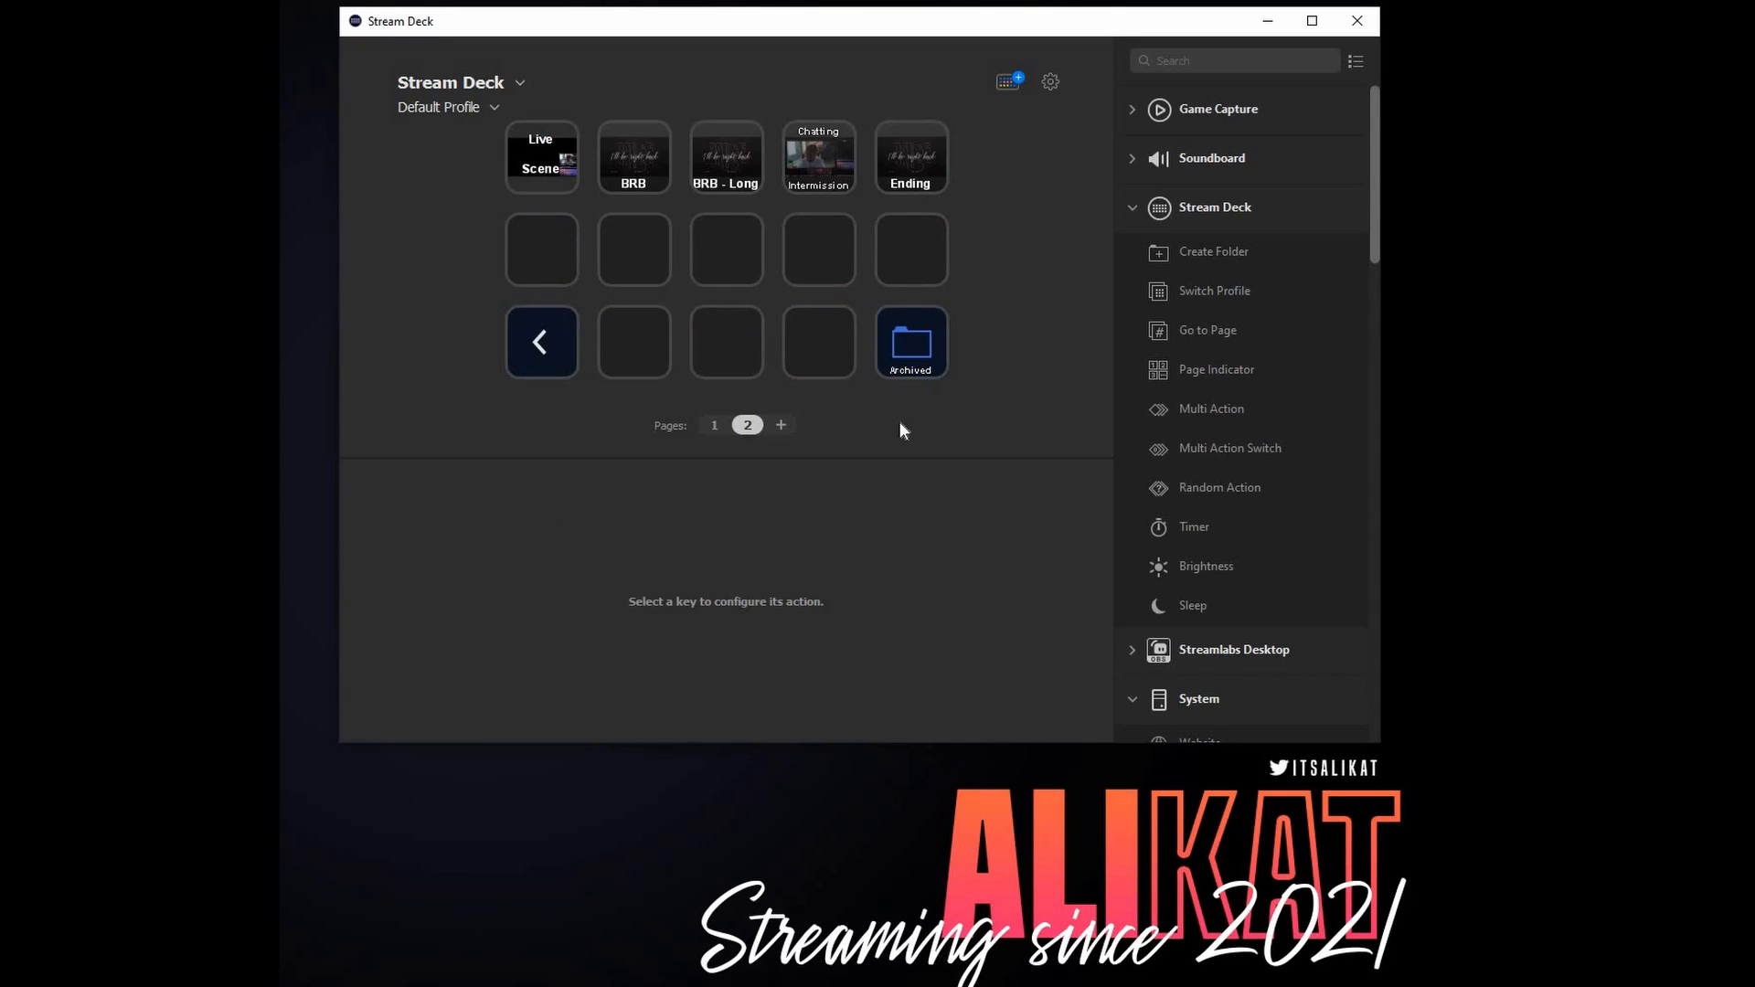
double_click(905, 361)
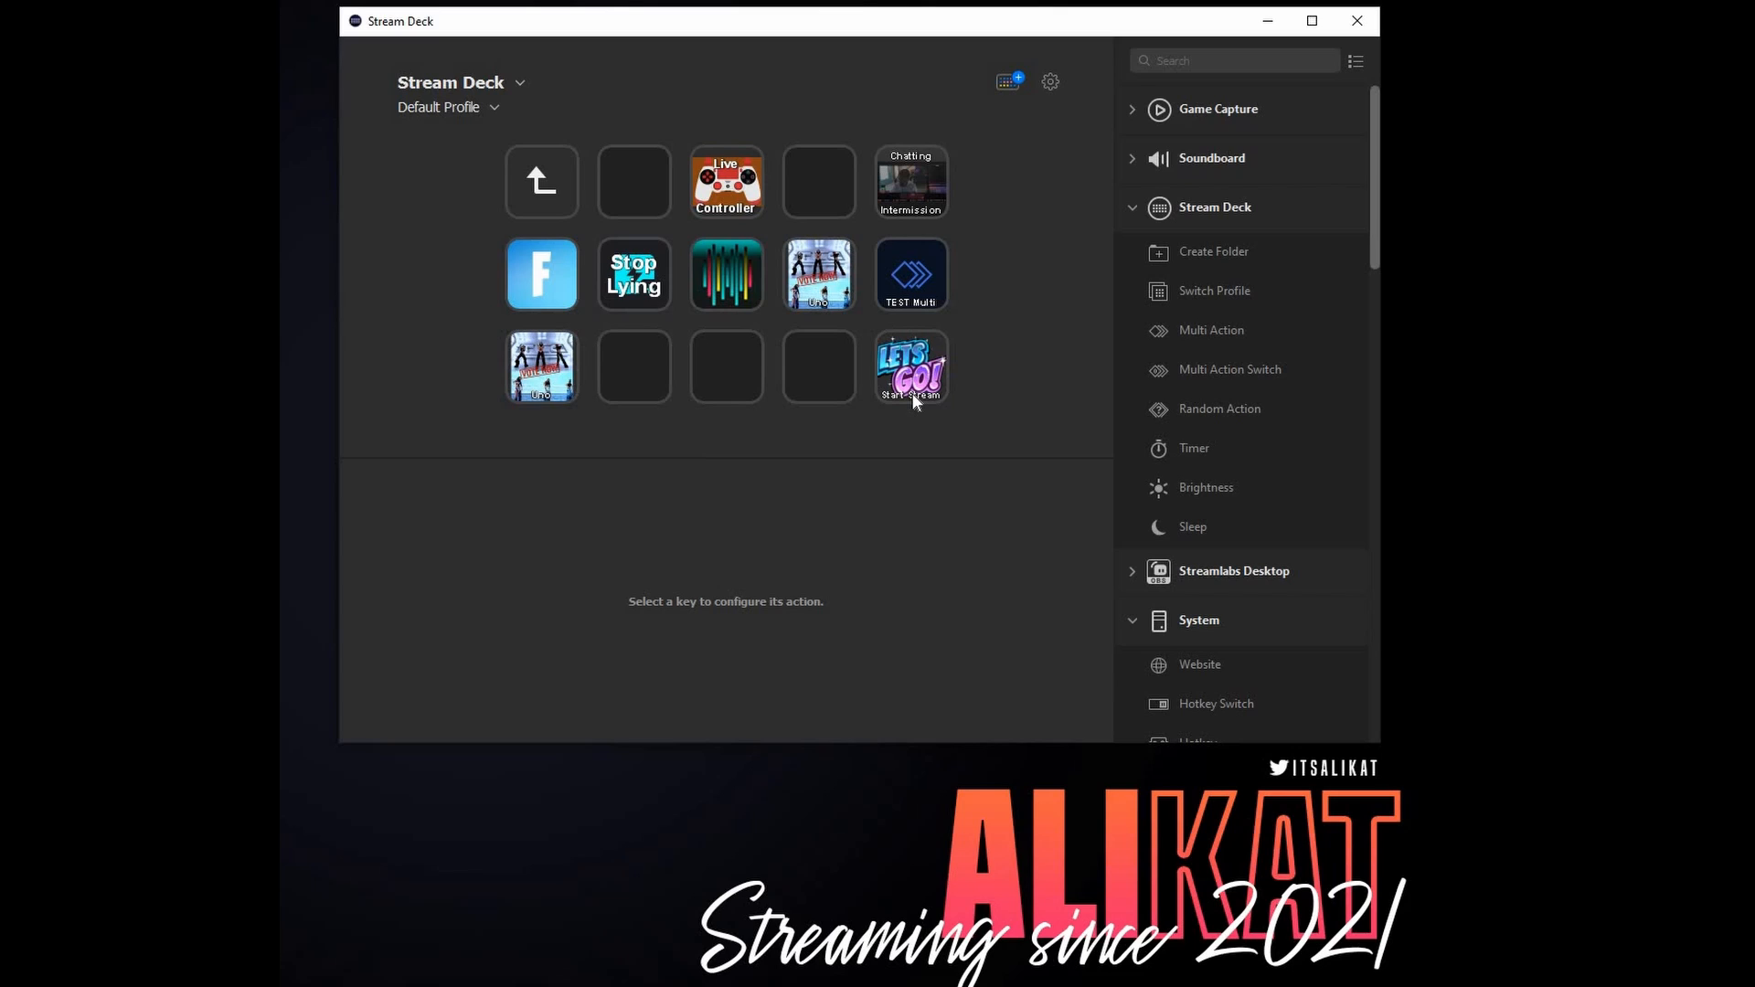
double_click(538, 190)
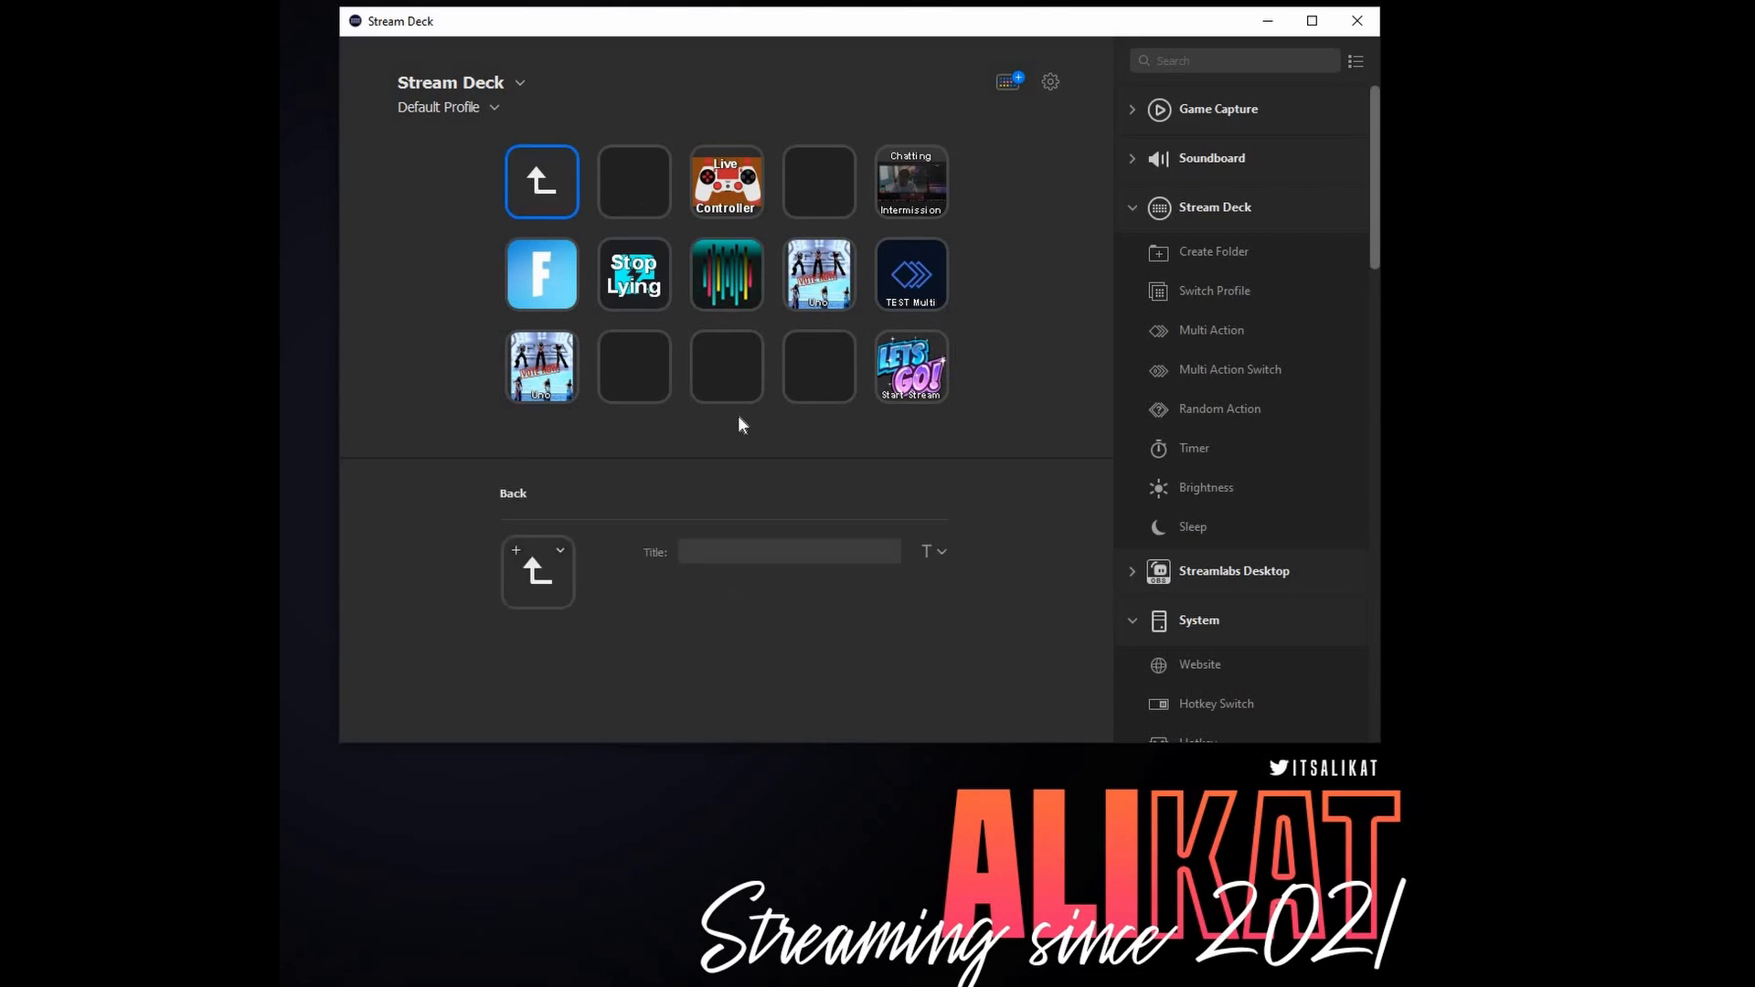
- Add a Multi Action to the empty key beside the back-arrow key on page 2 and title it "Start the Stream"
left_click(614, 341)
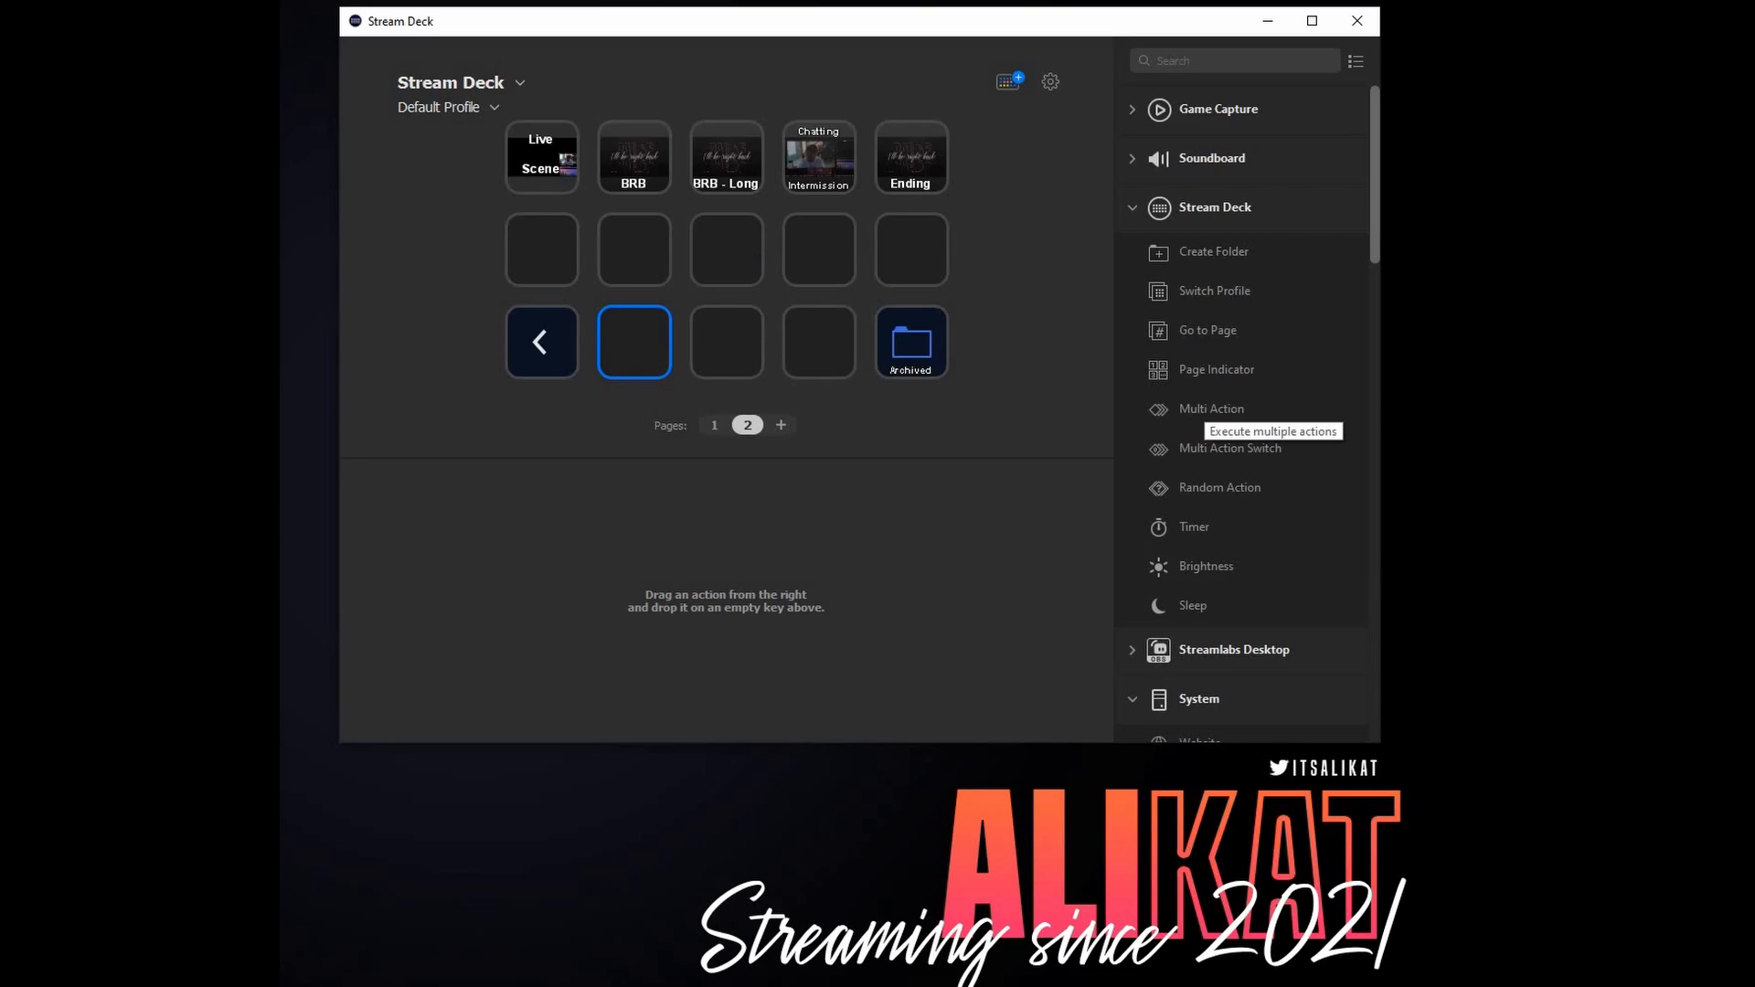
left_click_drag(1211, 409, 646, 330)
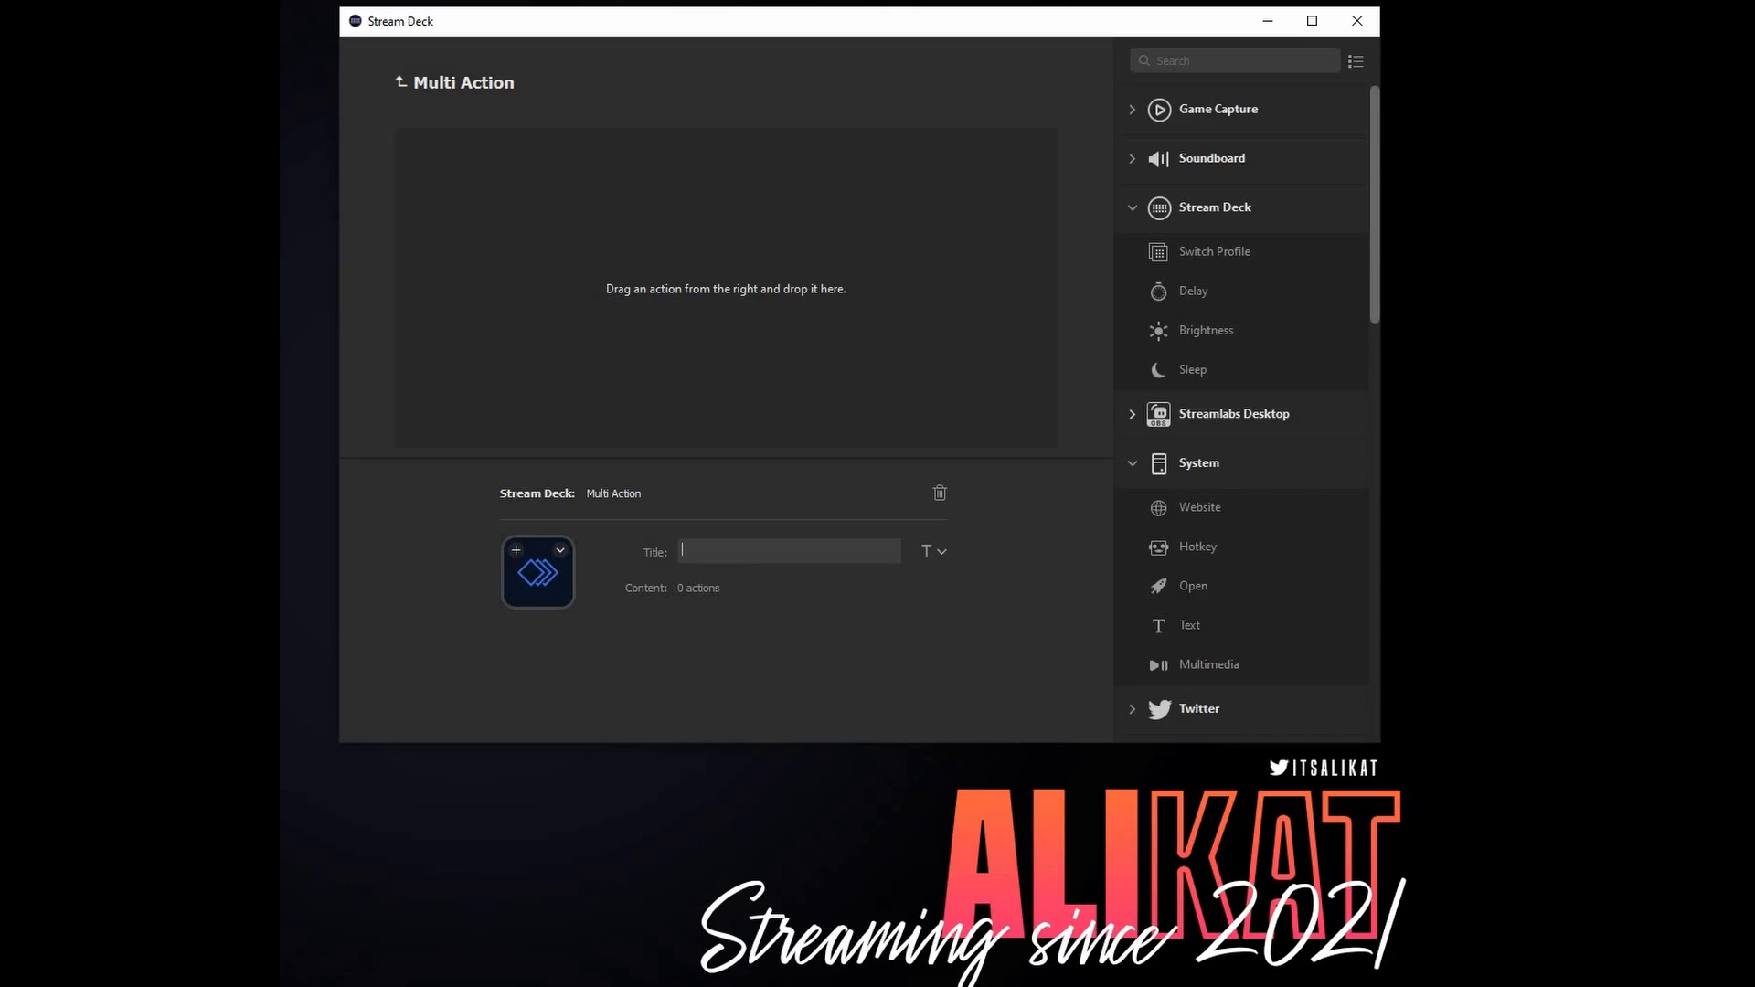
type("Start the Stream")
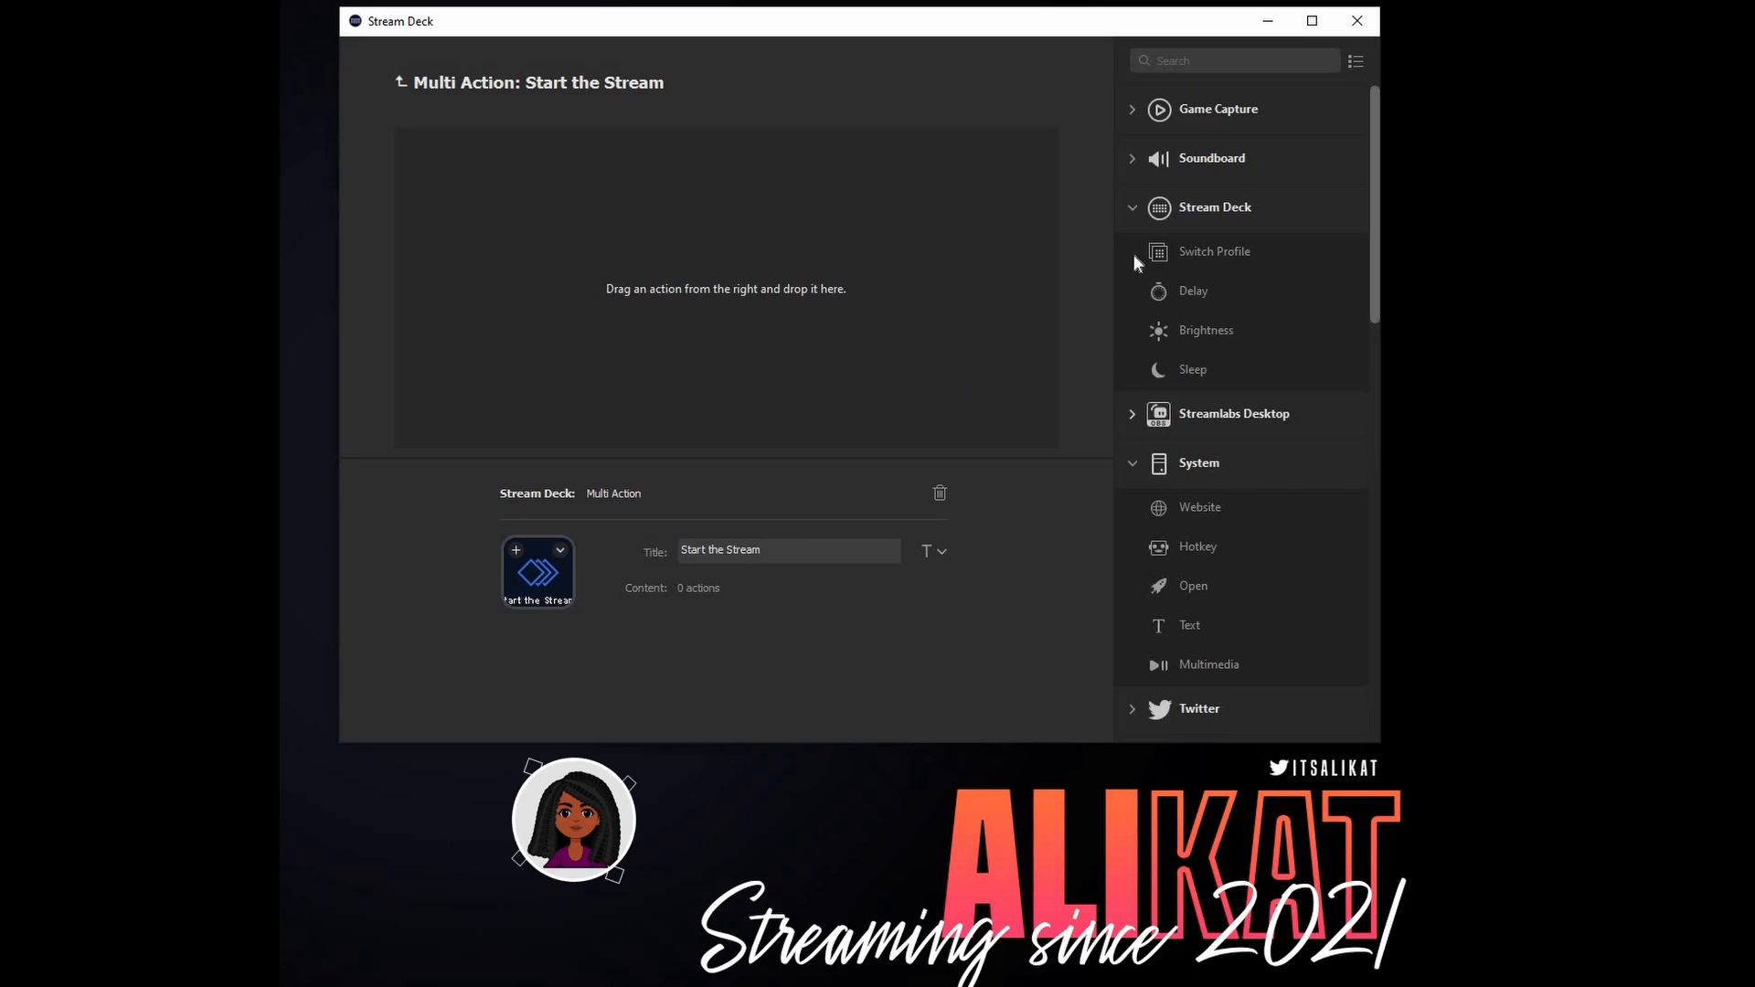
- Add an OBS Studio Scene action to the sequence, titled "Starting Scene" and using the [Starting Scene] scene
scroll(1292, 466, "down", 10)
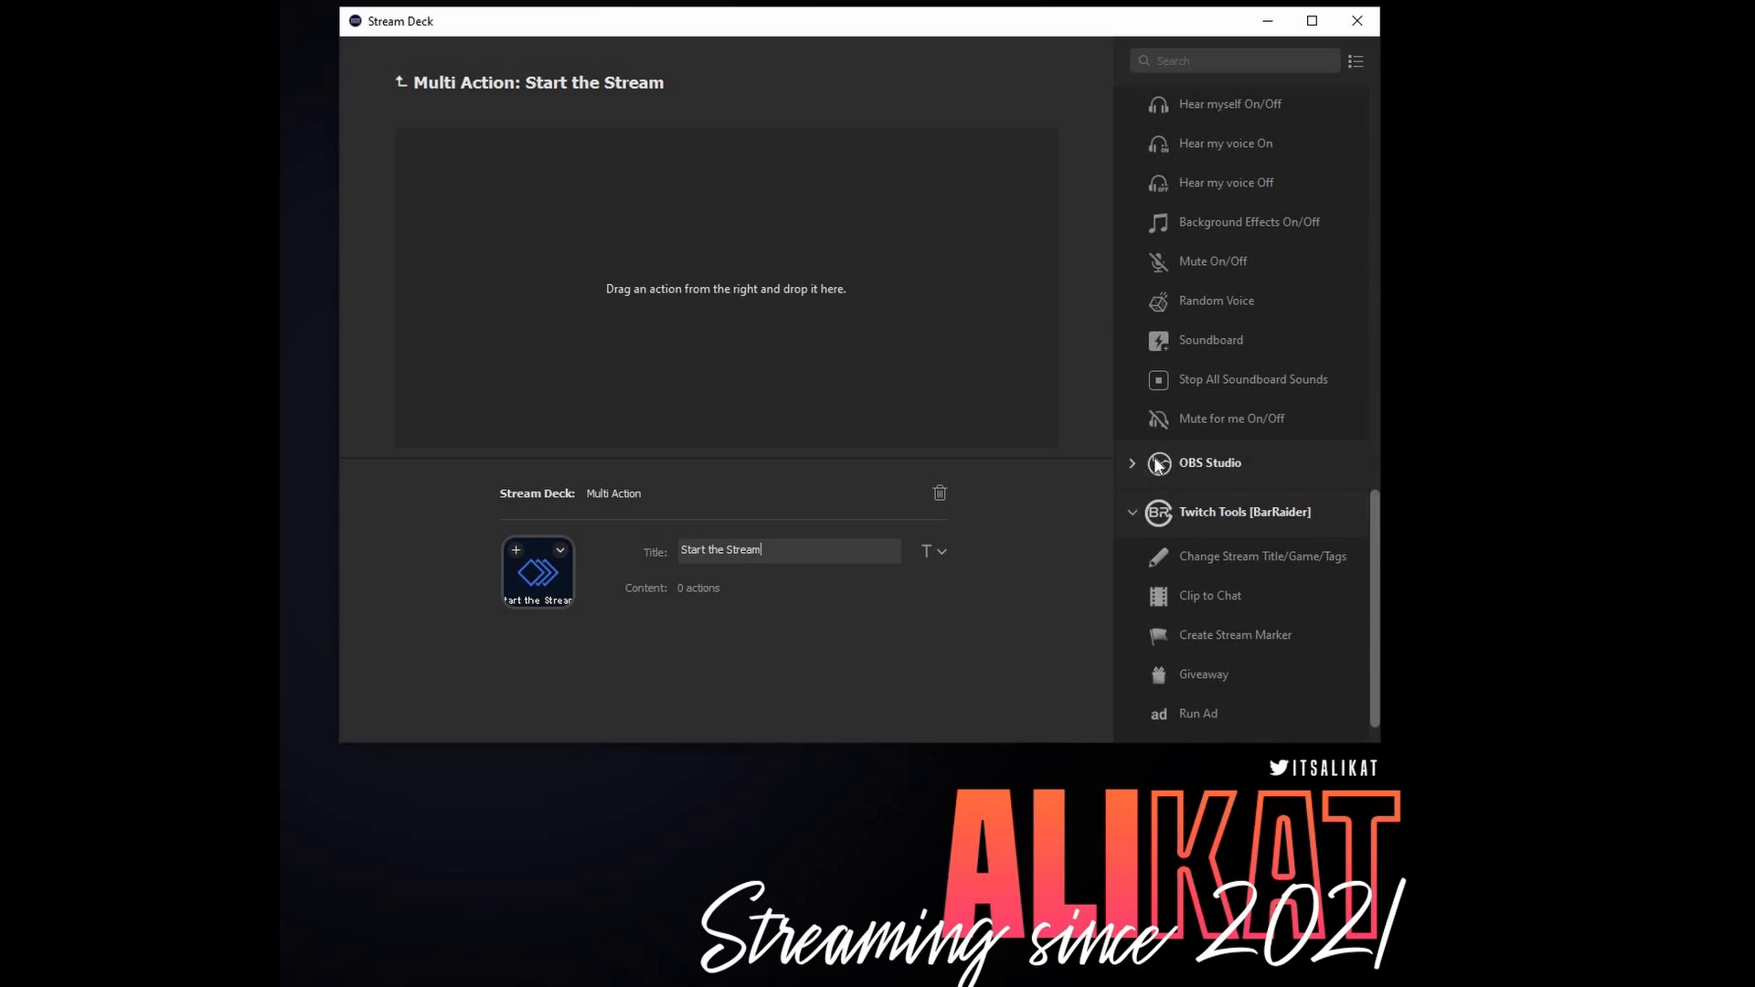
left_click(1137, 463)
scroll(1333, 605, "down", 4)
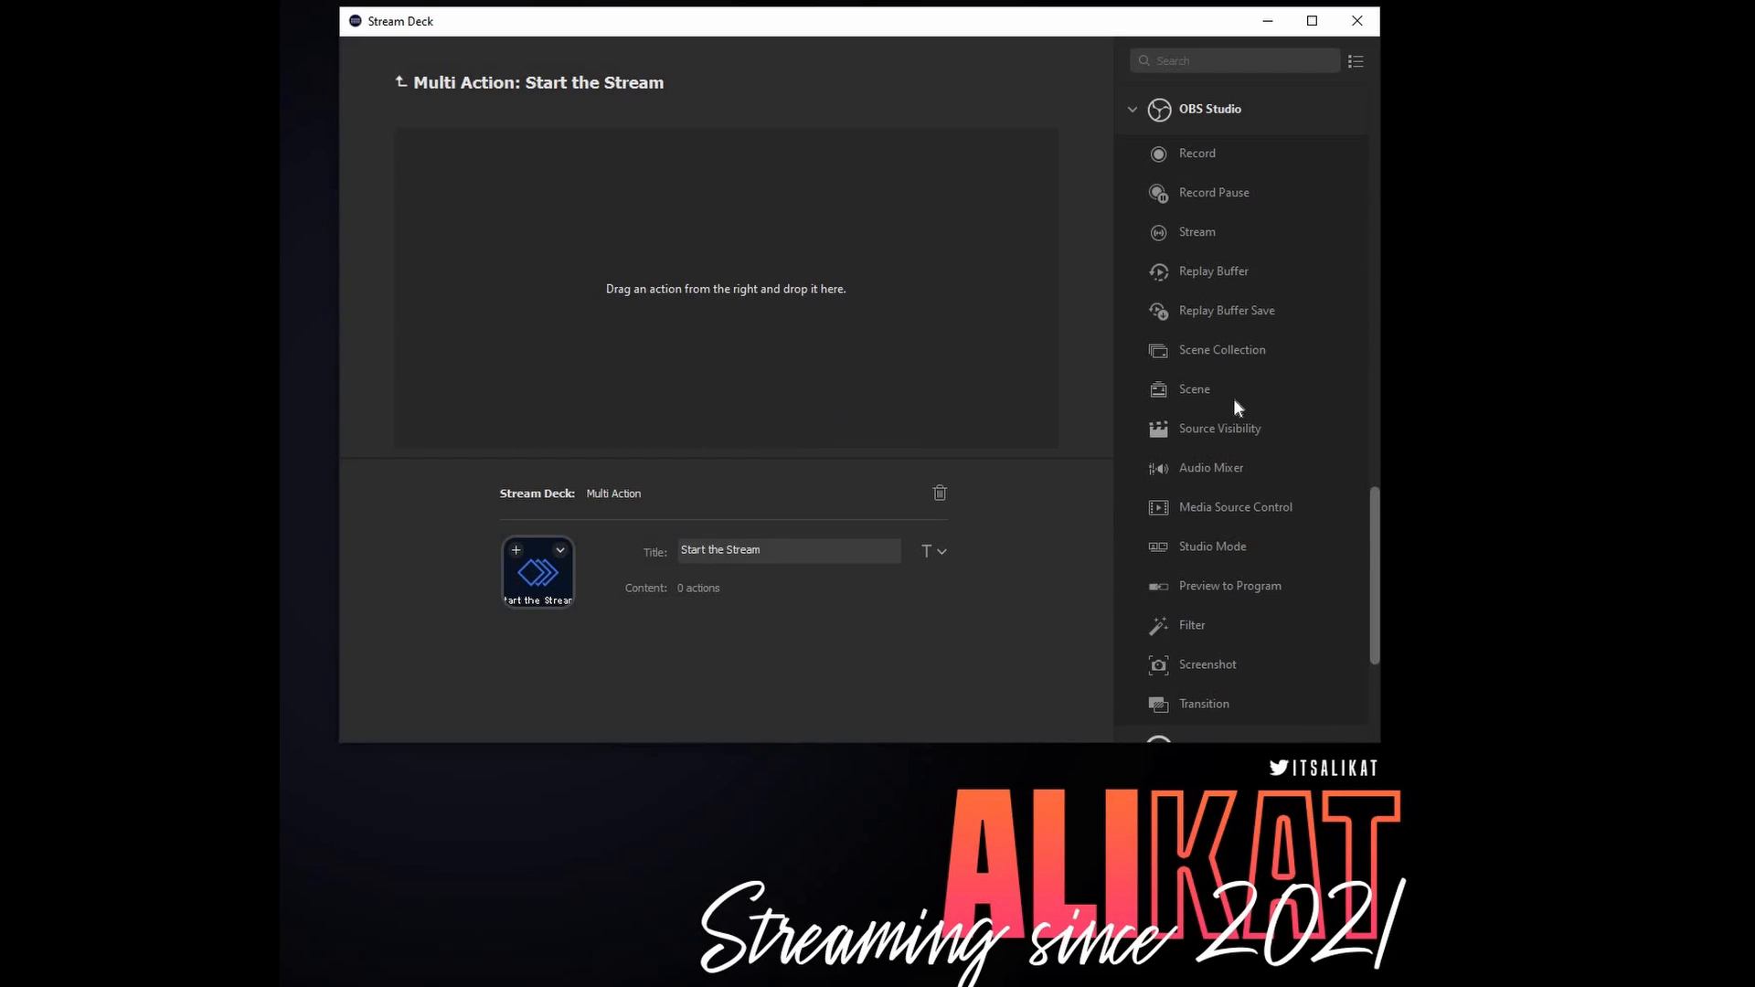
left_click_drag(1194, 389, 572, 228)
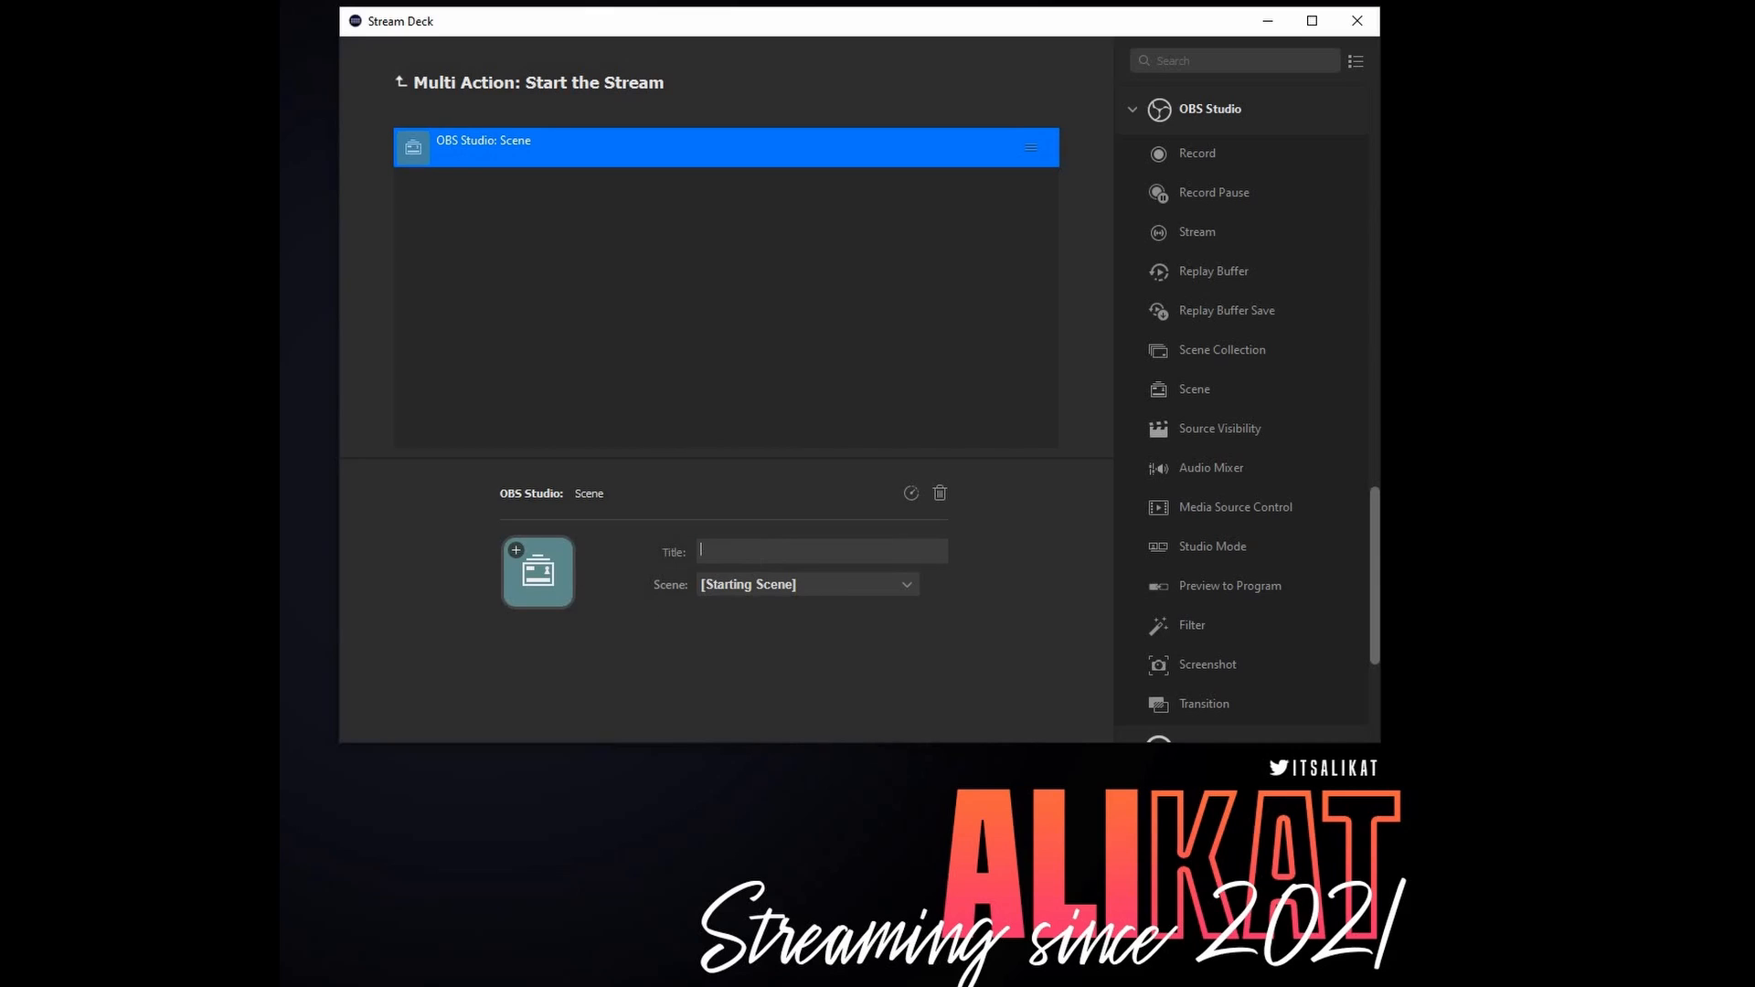
type("tarting Scene")
left_click(822, 583)
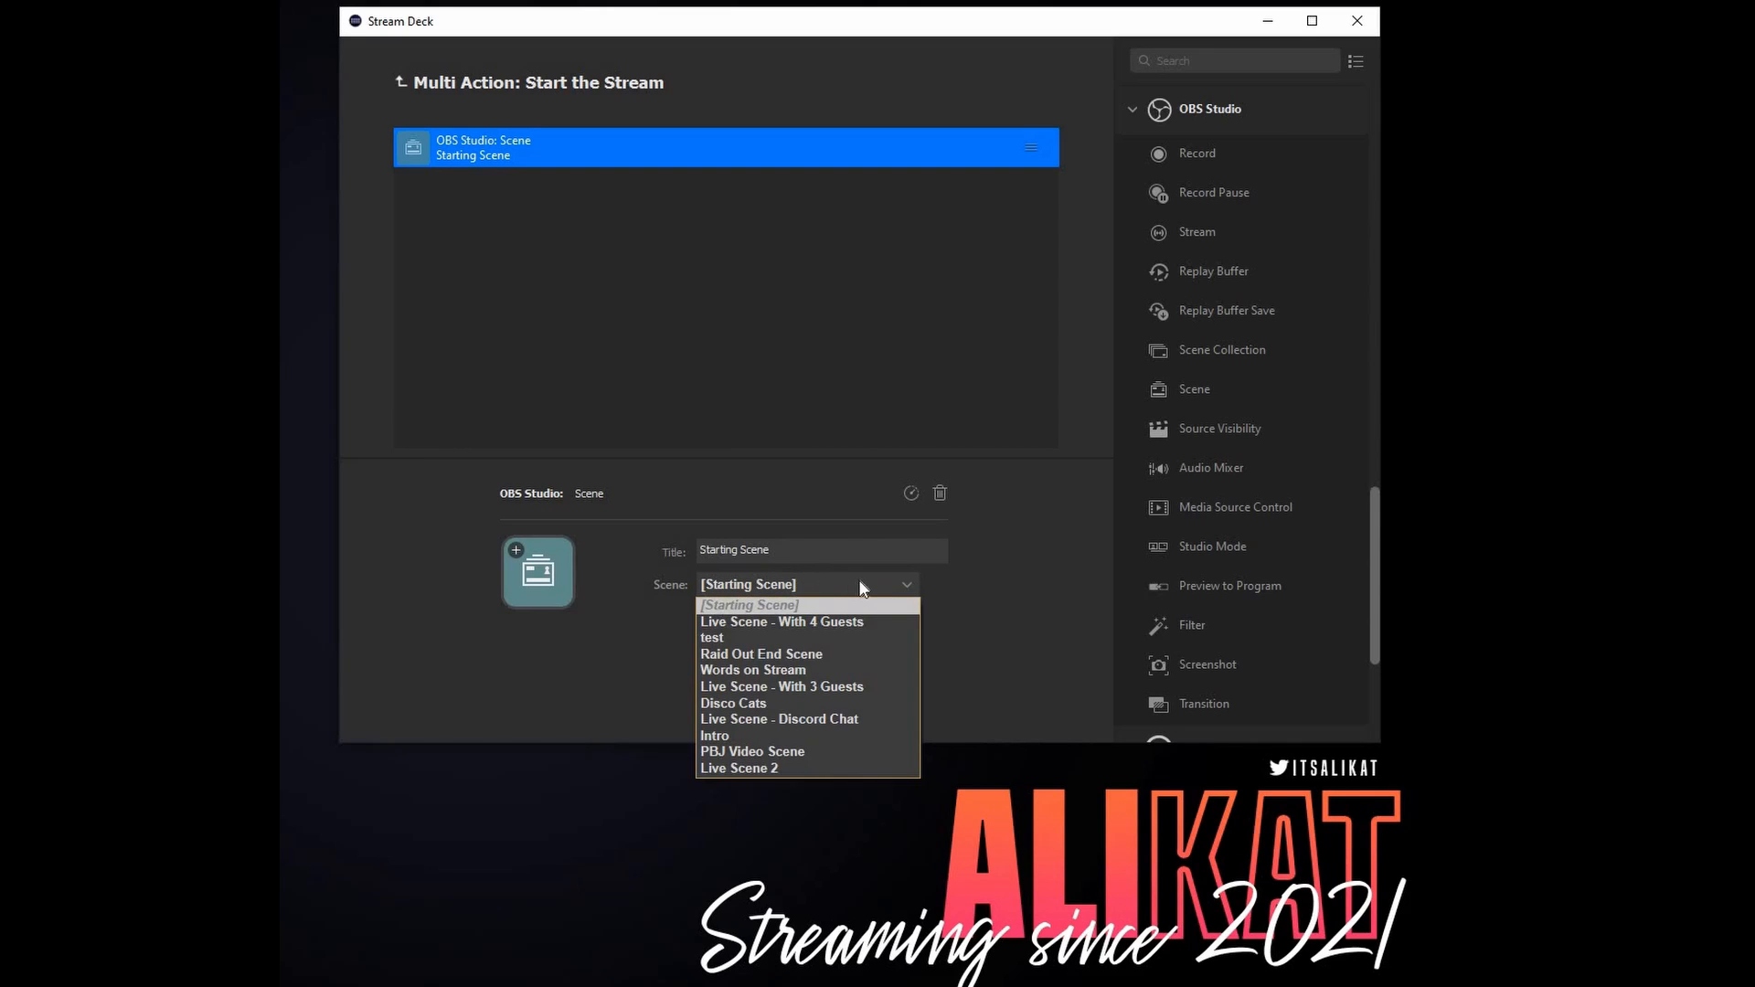
left_click(960, 592)
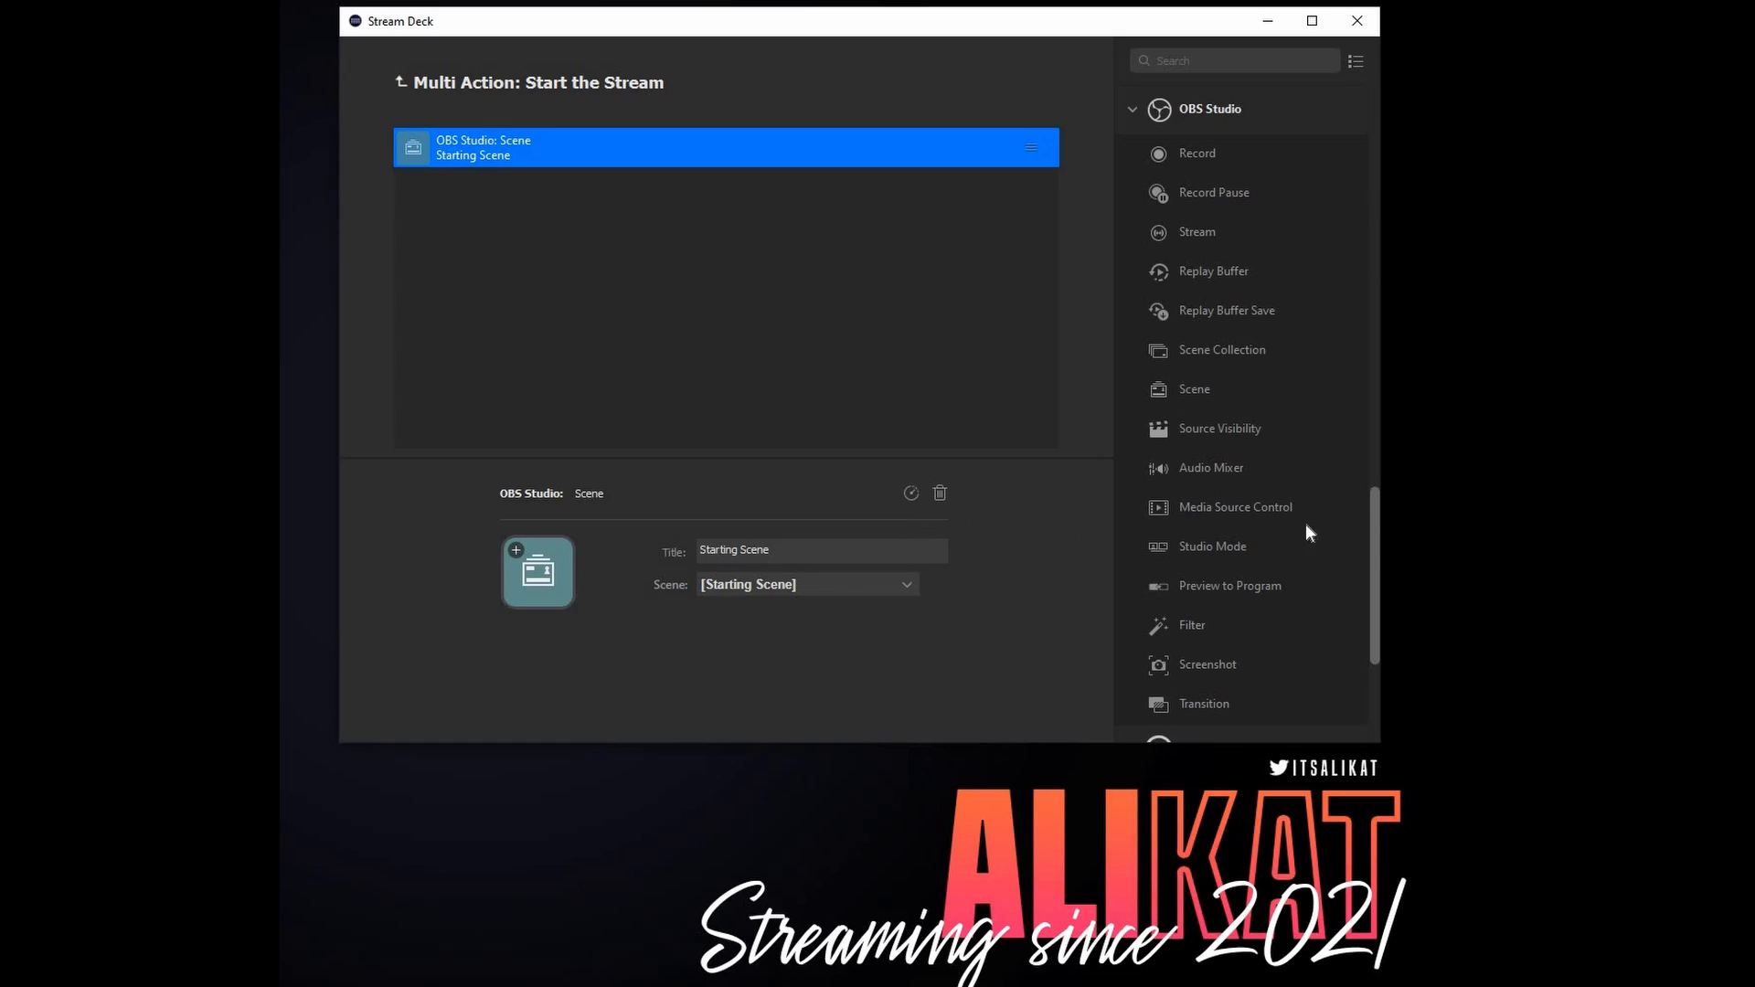
- Add a Voicemod Soundboard action below the scene action and set its sound to EDM - Full Motion
scroll(1348, 412, "up", 10)
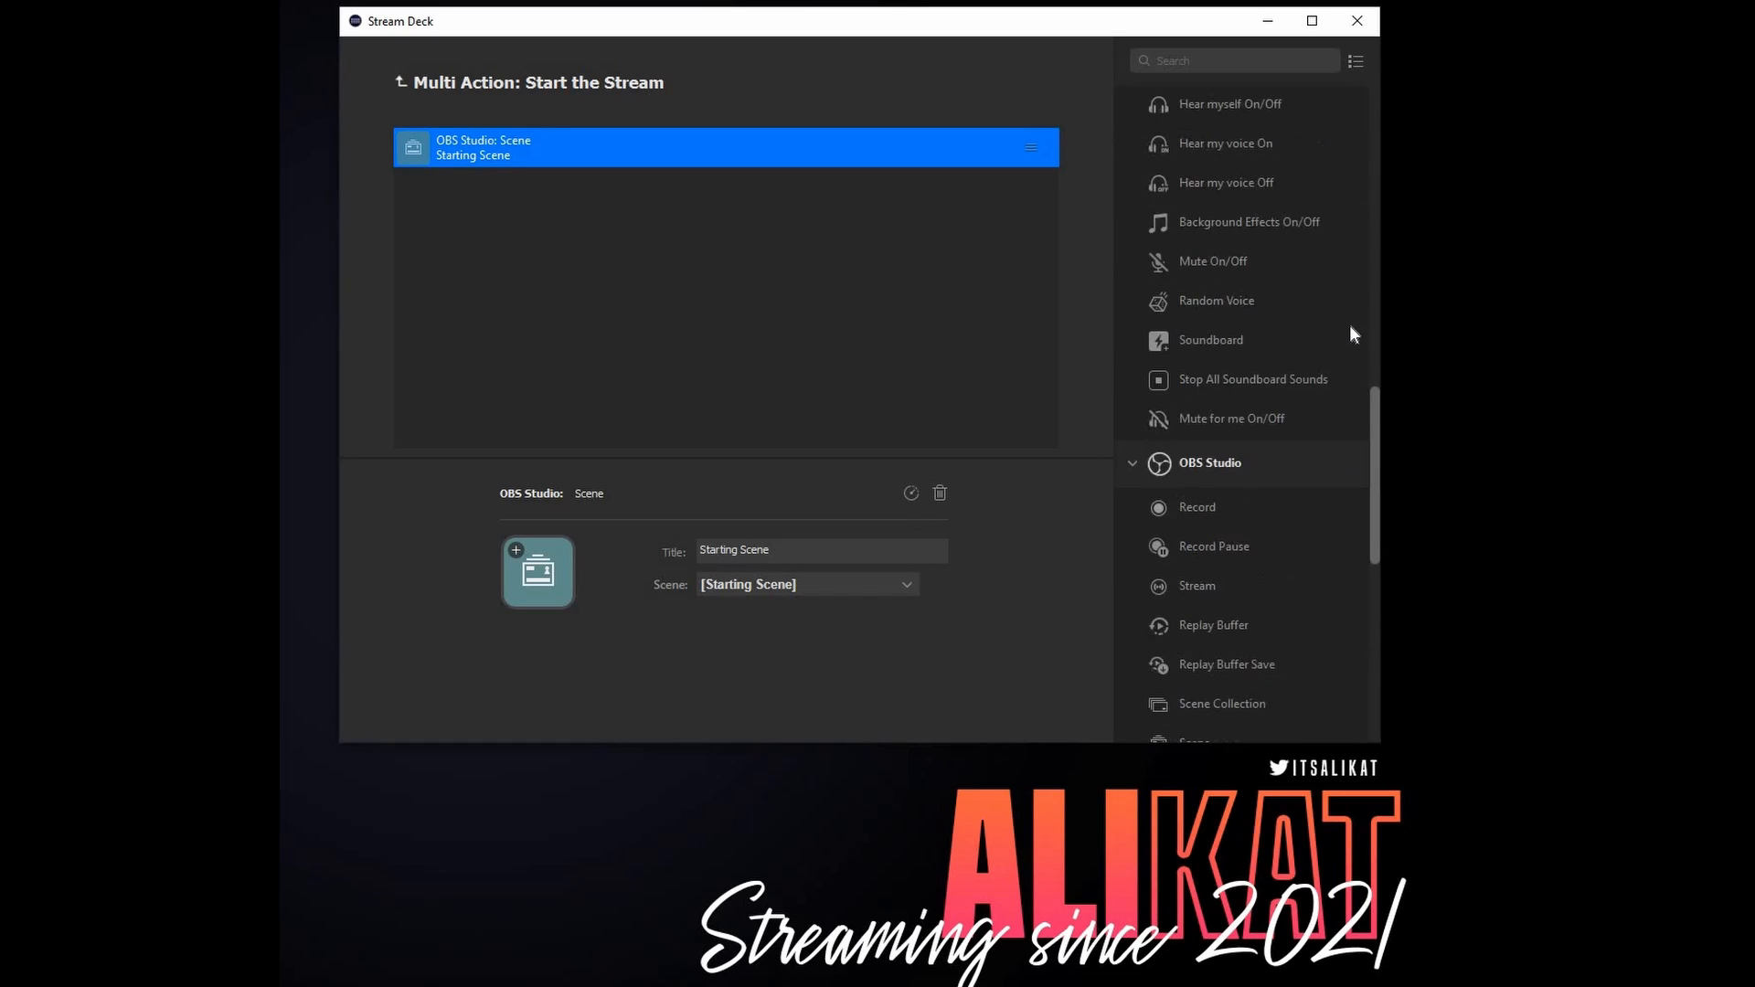
scroll(1357, 262, "up", 6)
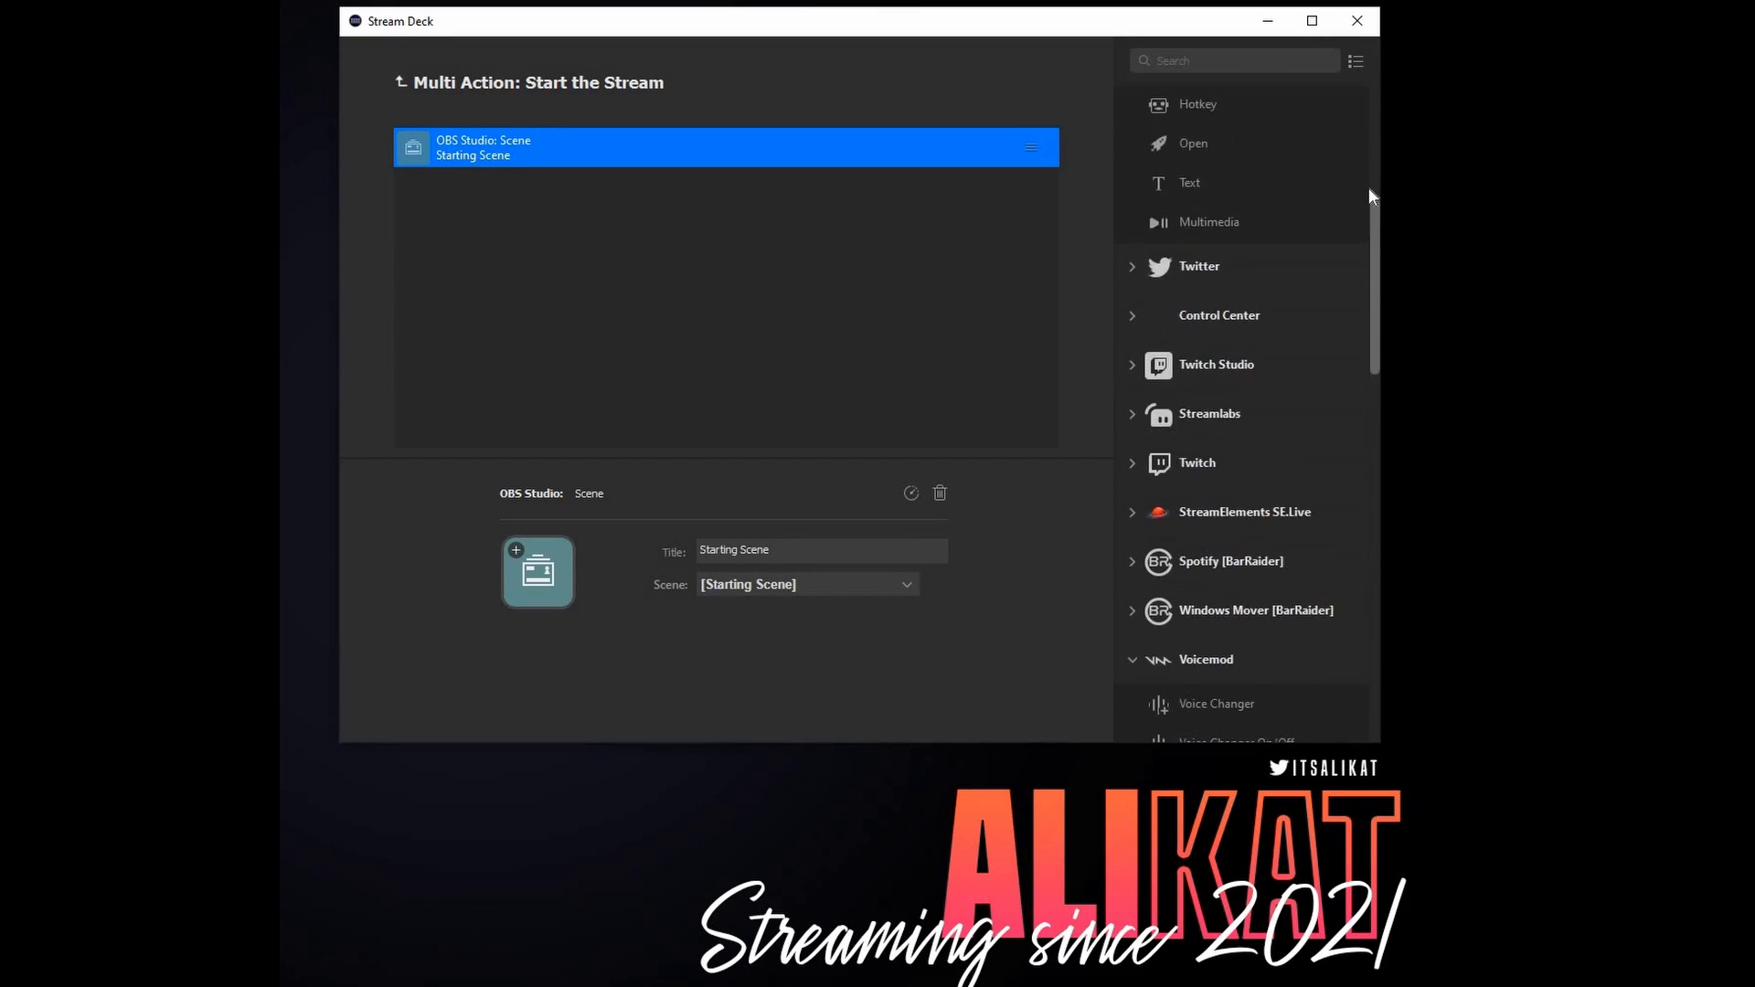
scroll(1373, 183, "up", 1)
scroll(1374, 246, "down", 4)
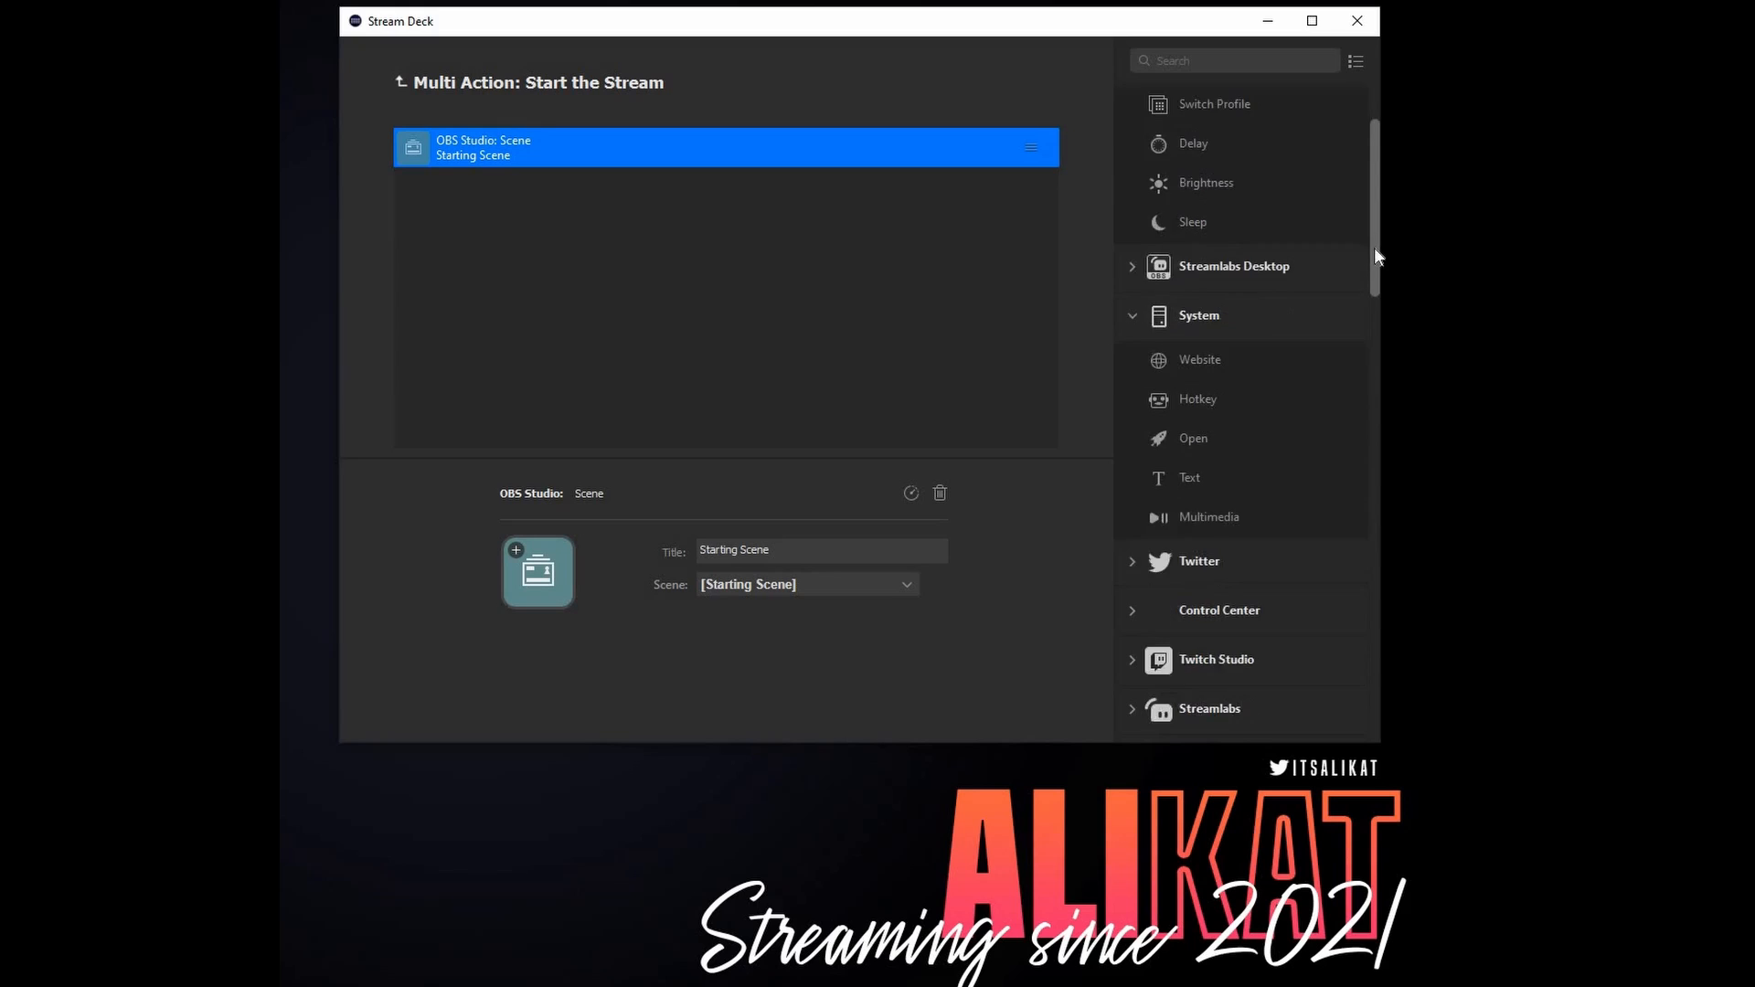
scroll(1228, 656, "down", 5)
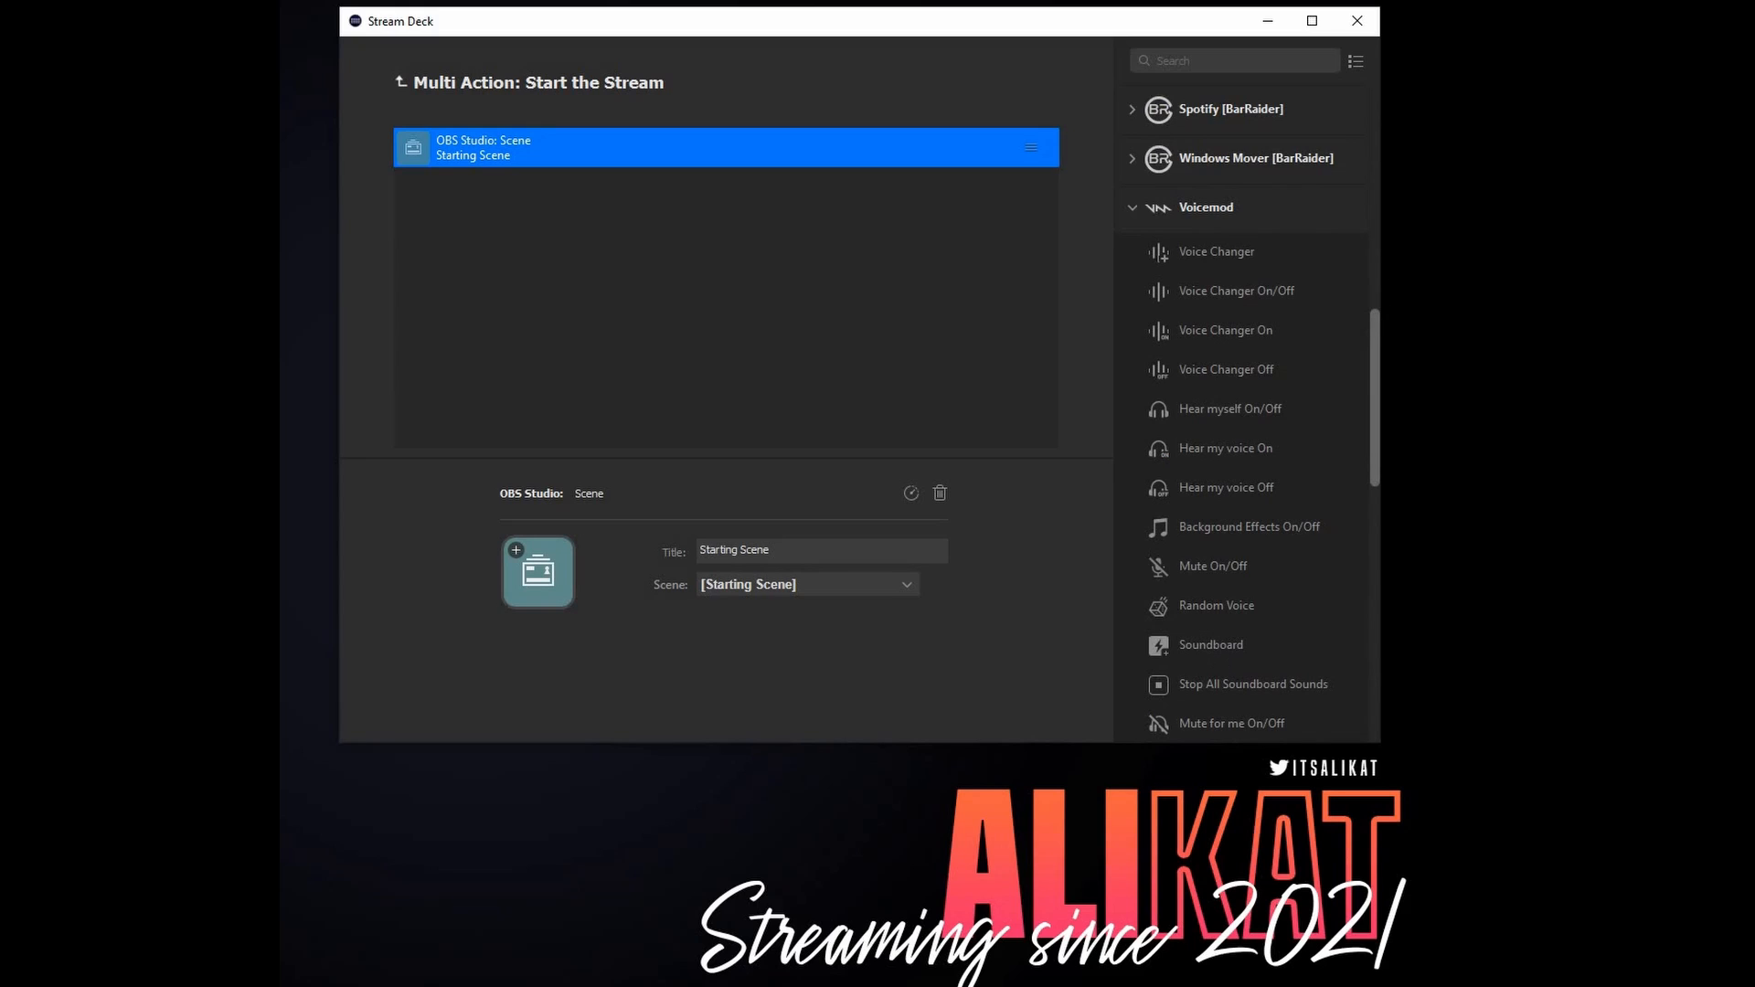
left_click_drag(615, 267, 616, 270)
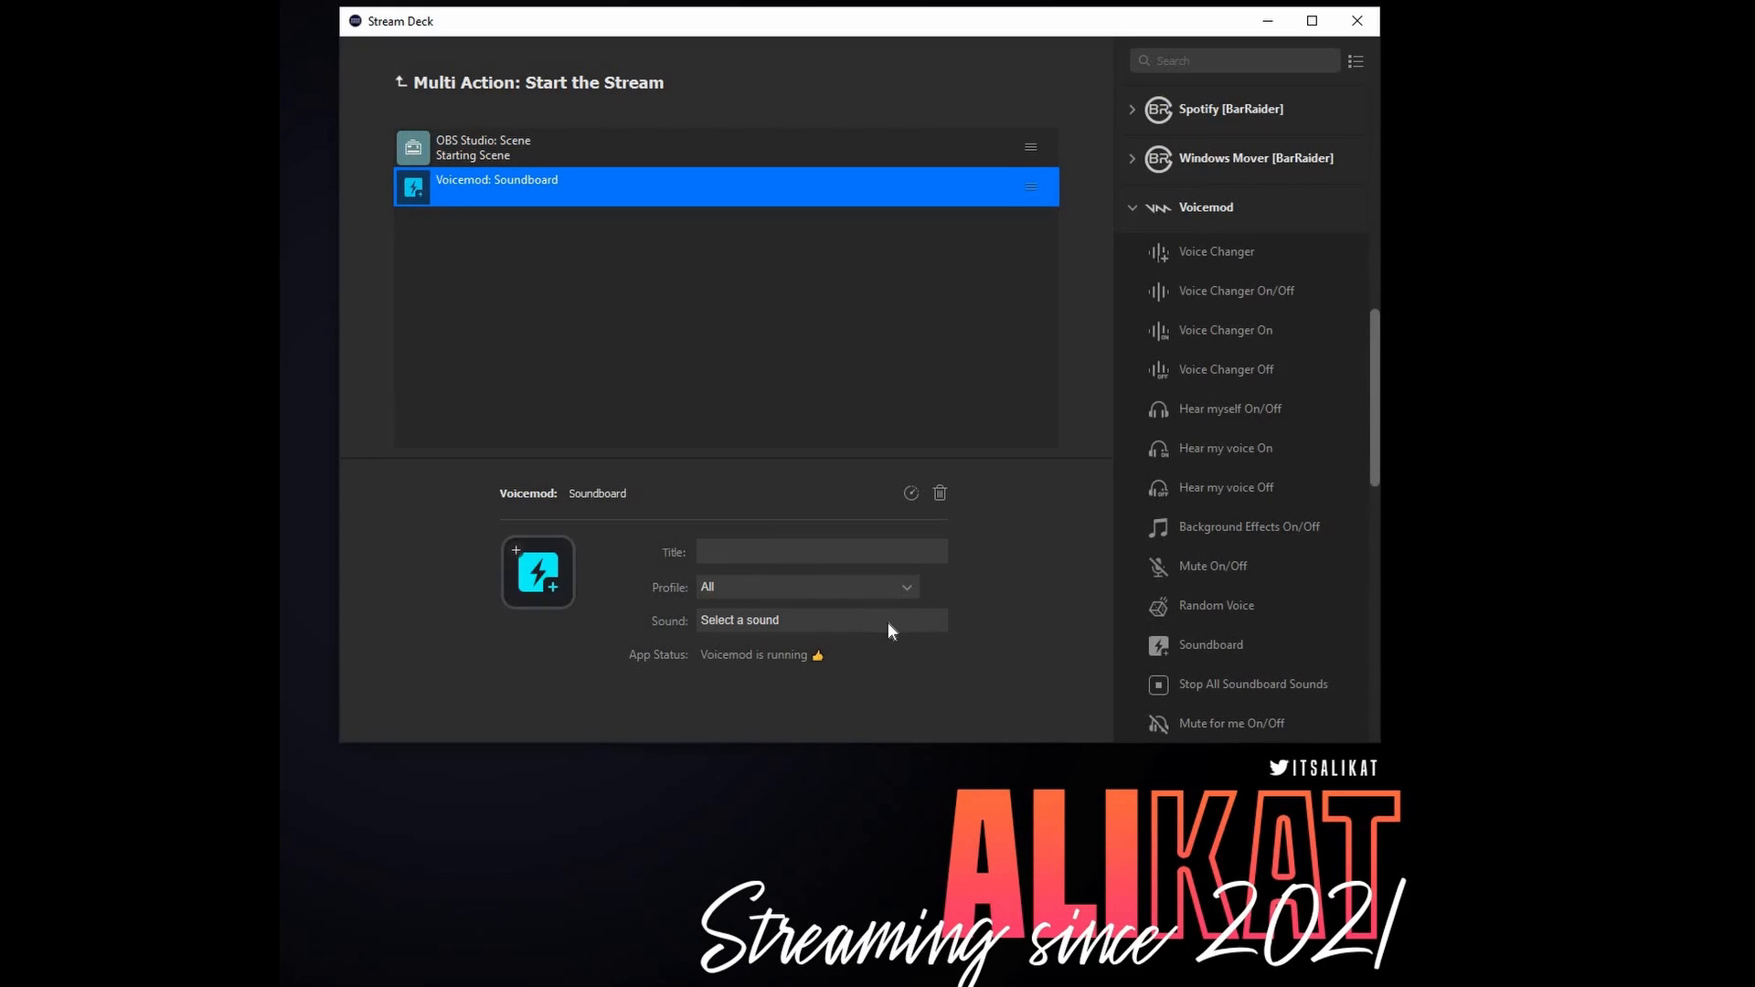
left_click(890, 625)
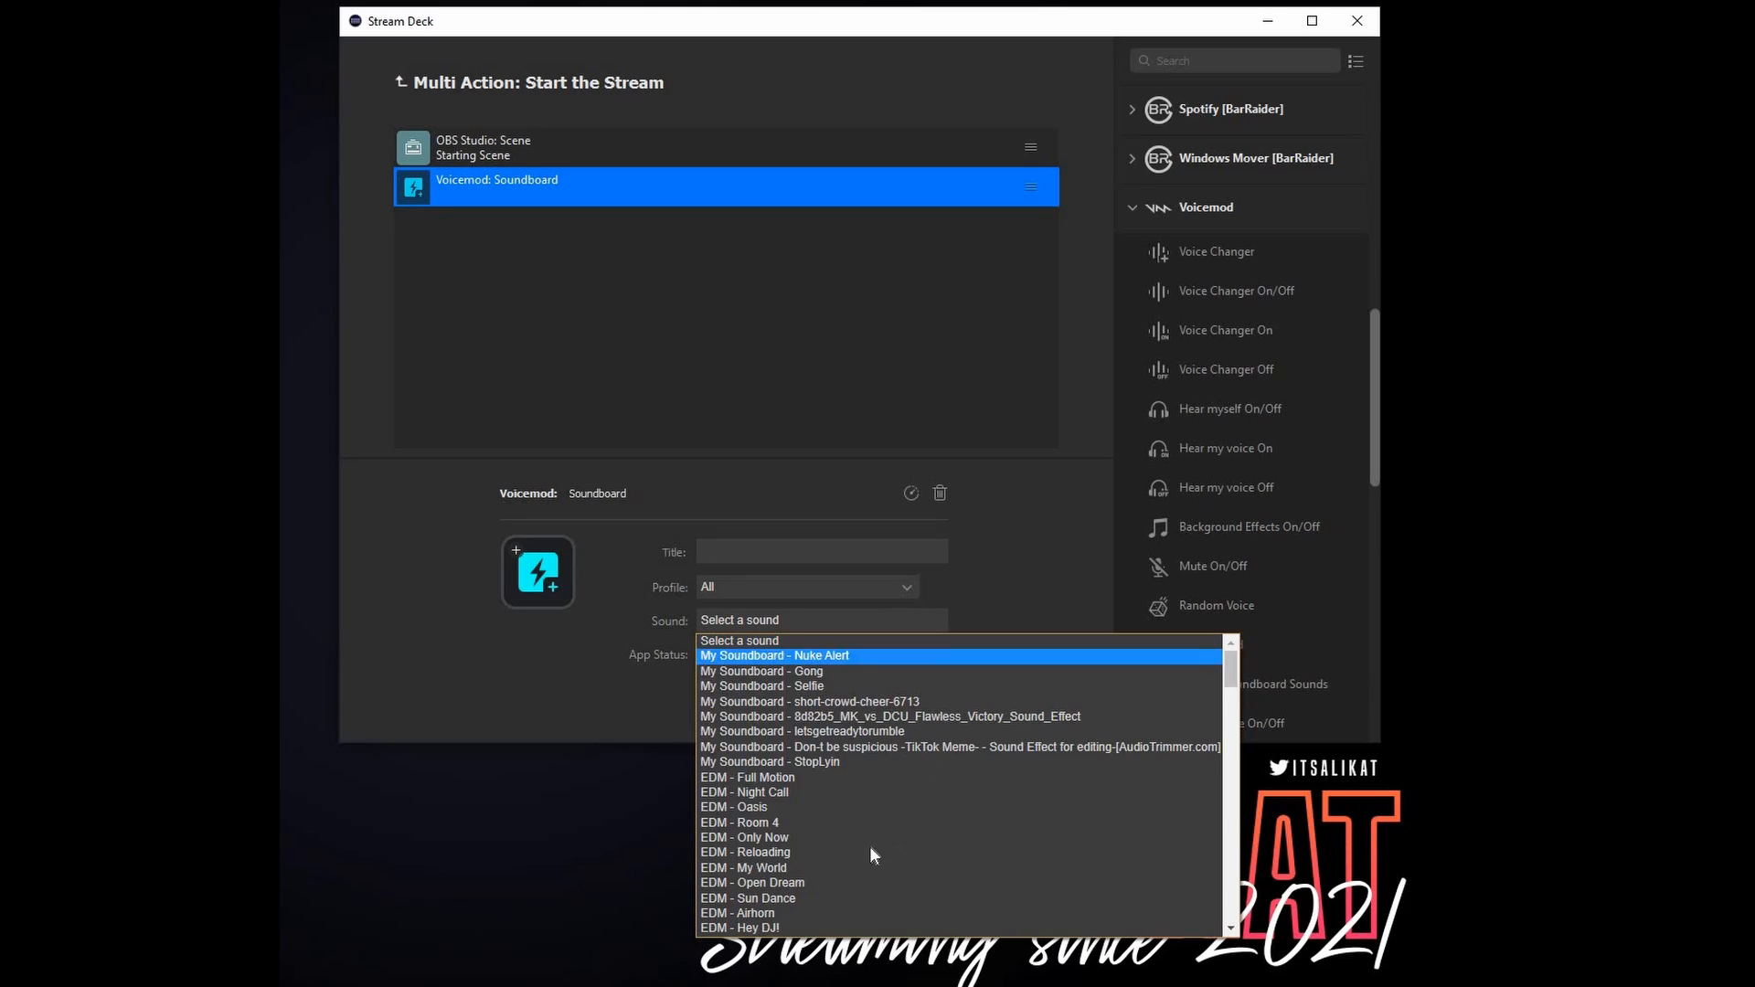
left_click(847, 777)
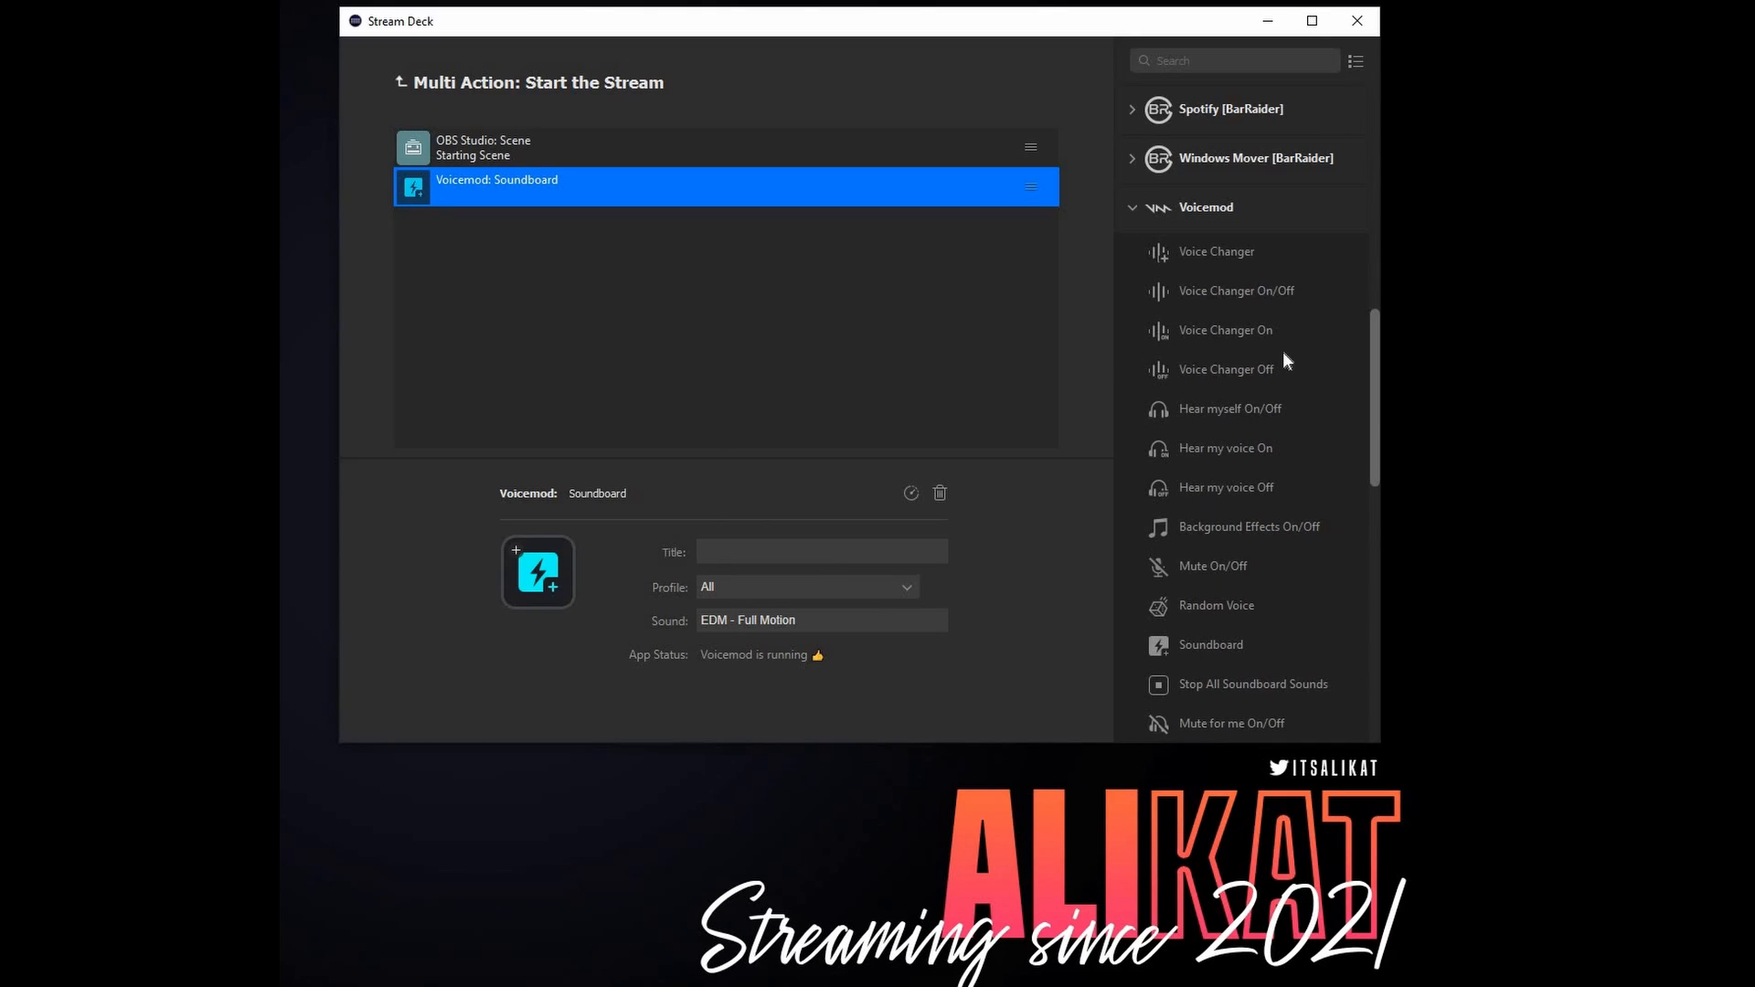
- Try a System Open action with the file J.Geco - Chicken Song.mp3, and delete that action from the sequence
scroll(1283, 342, "up", 5)
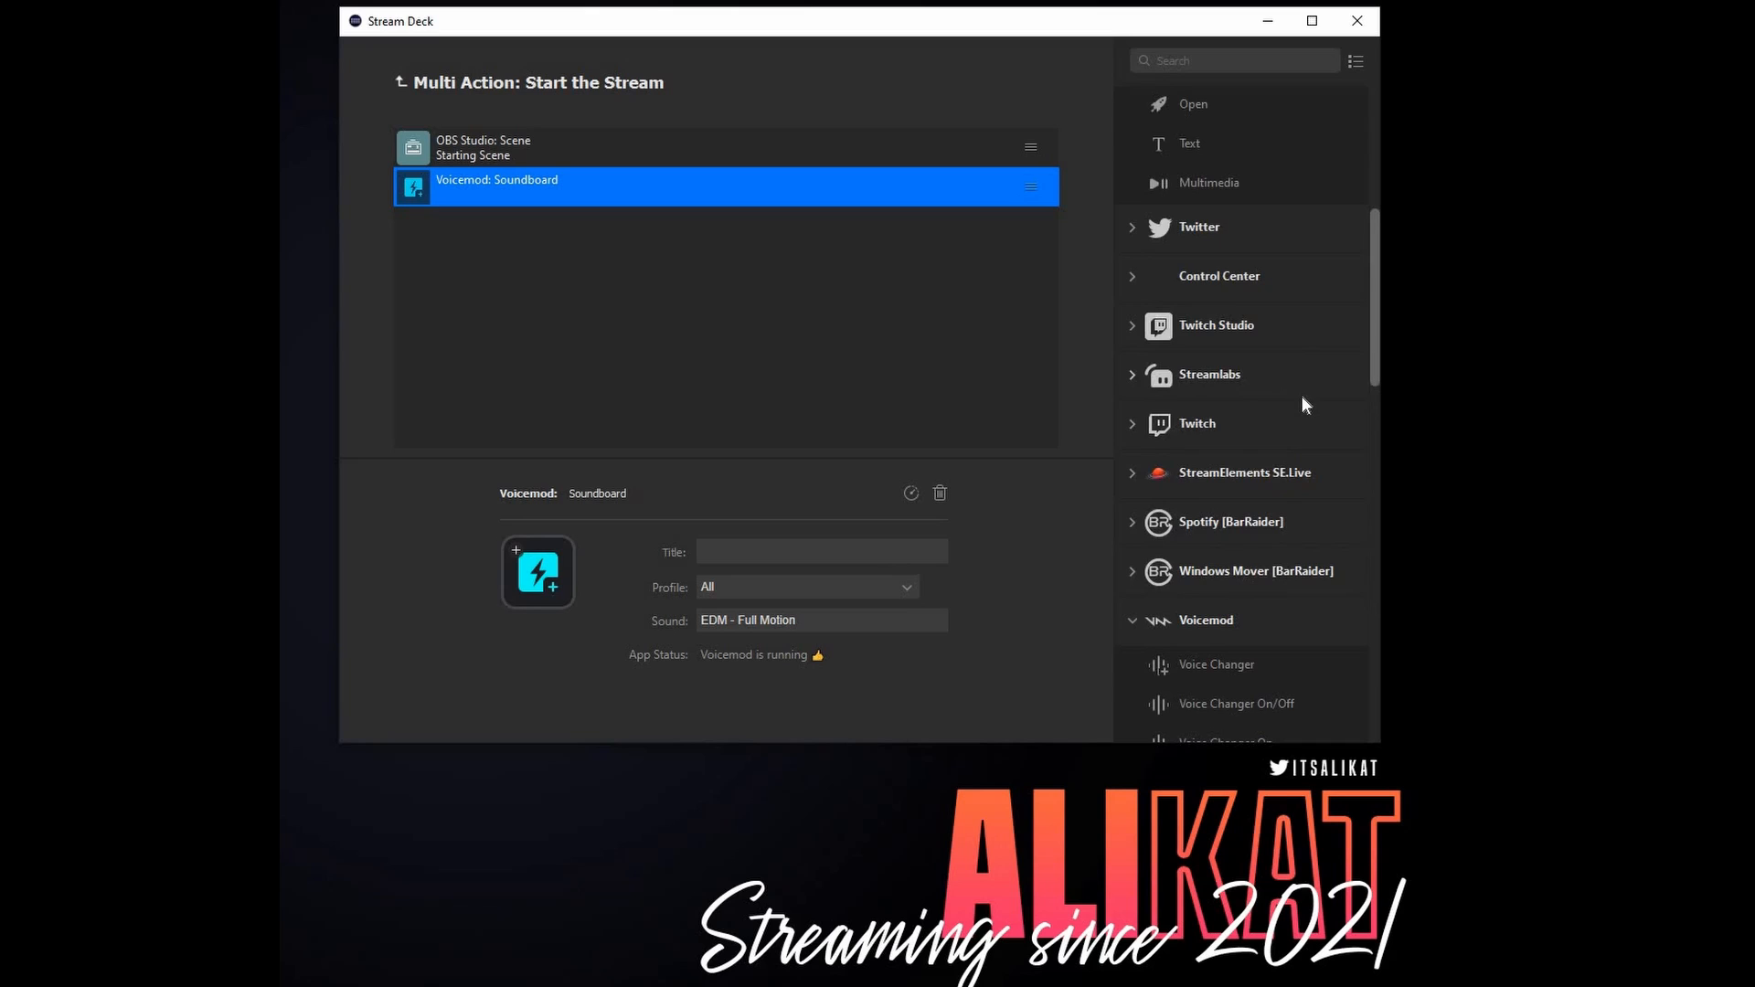
scroll(1302, 397, "up", 2)
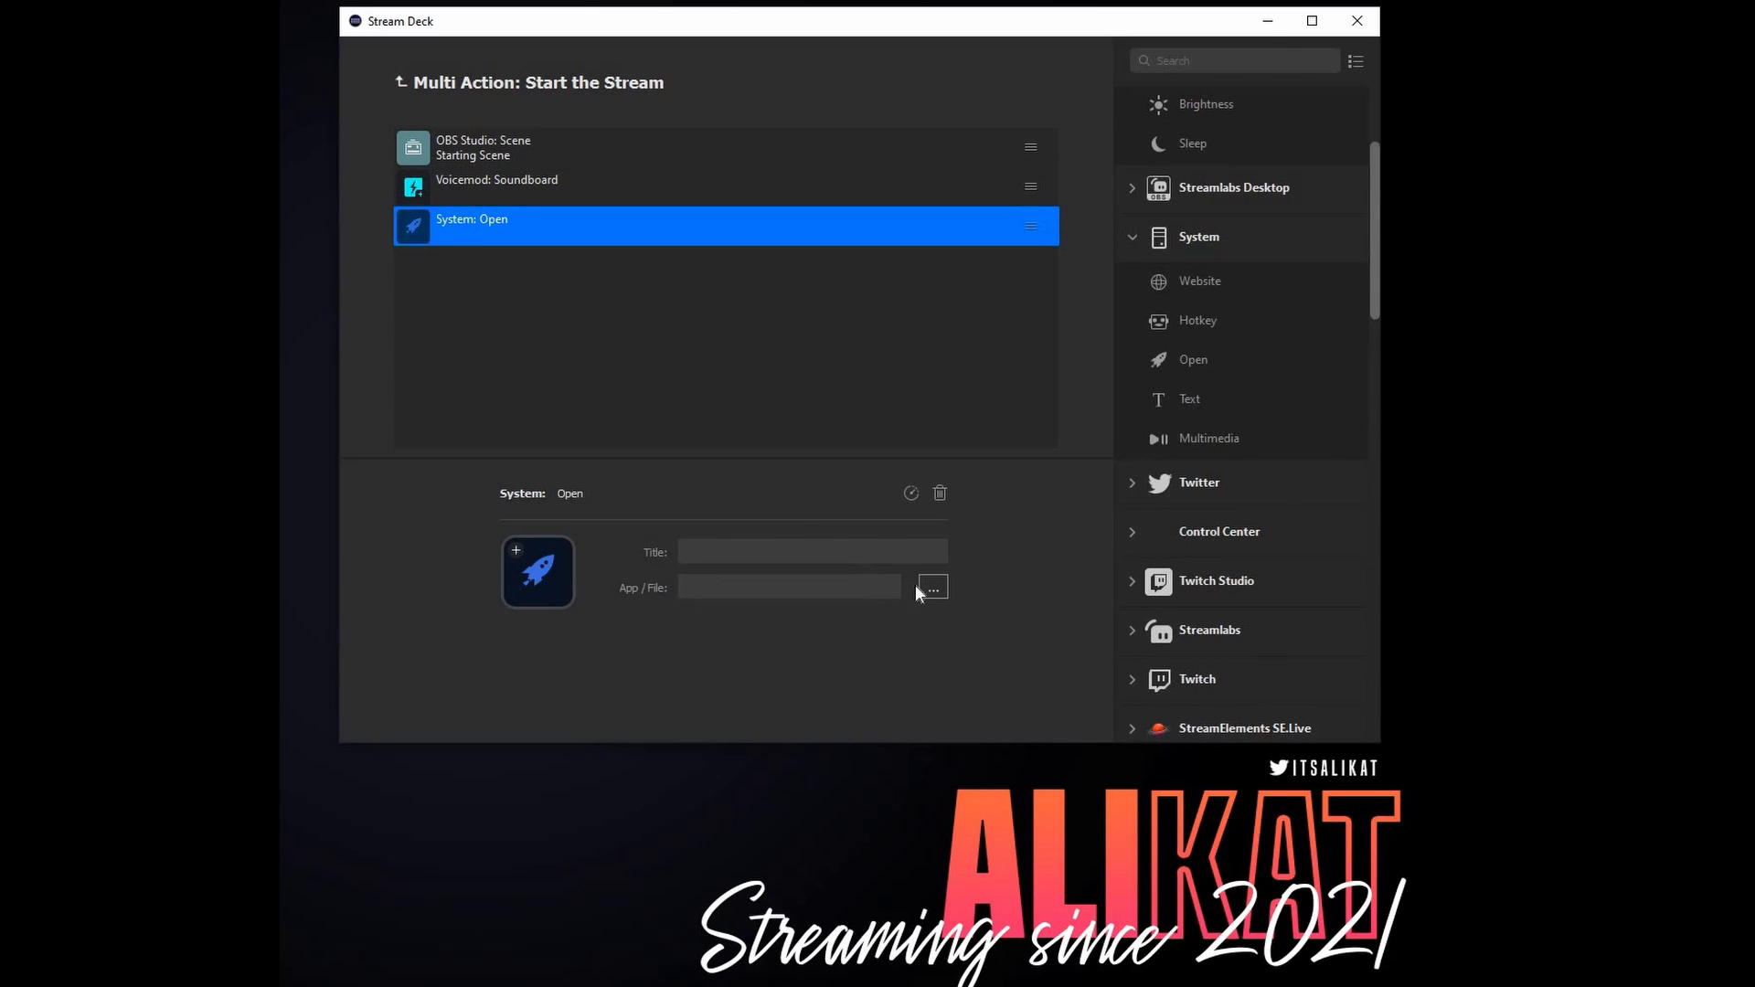
left_click(917, 590)
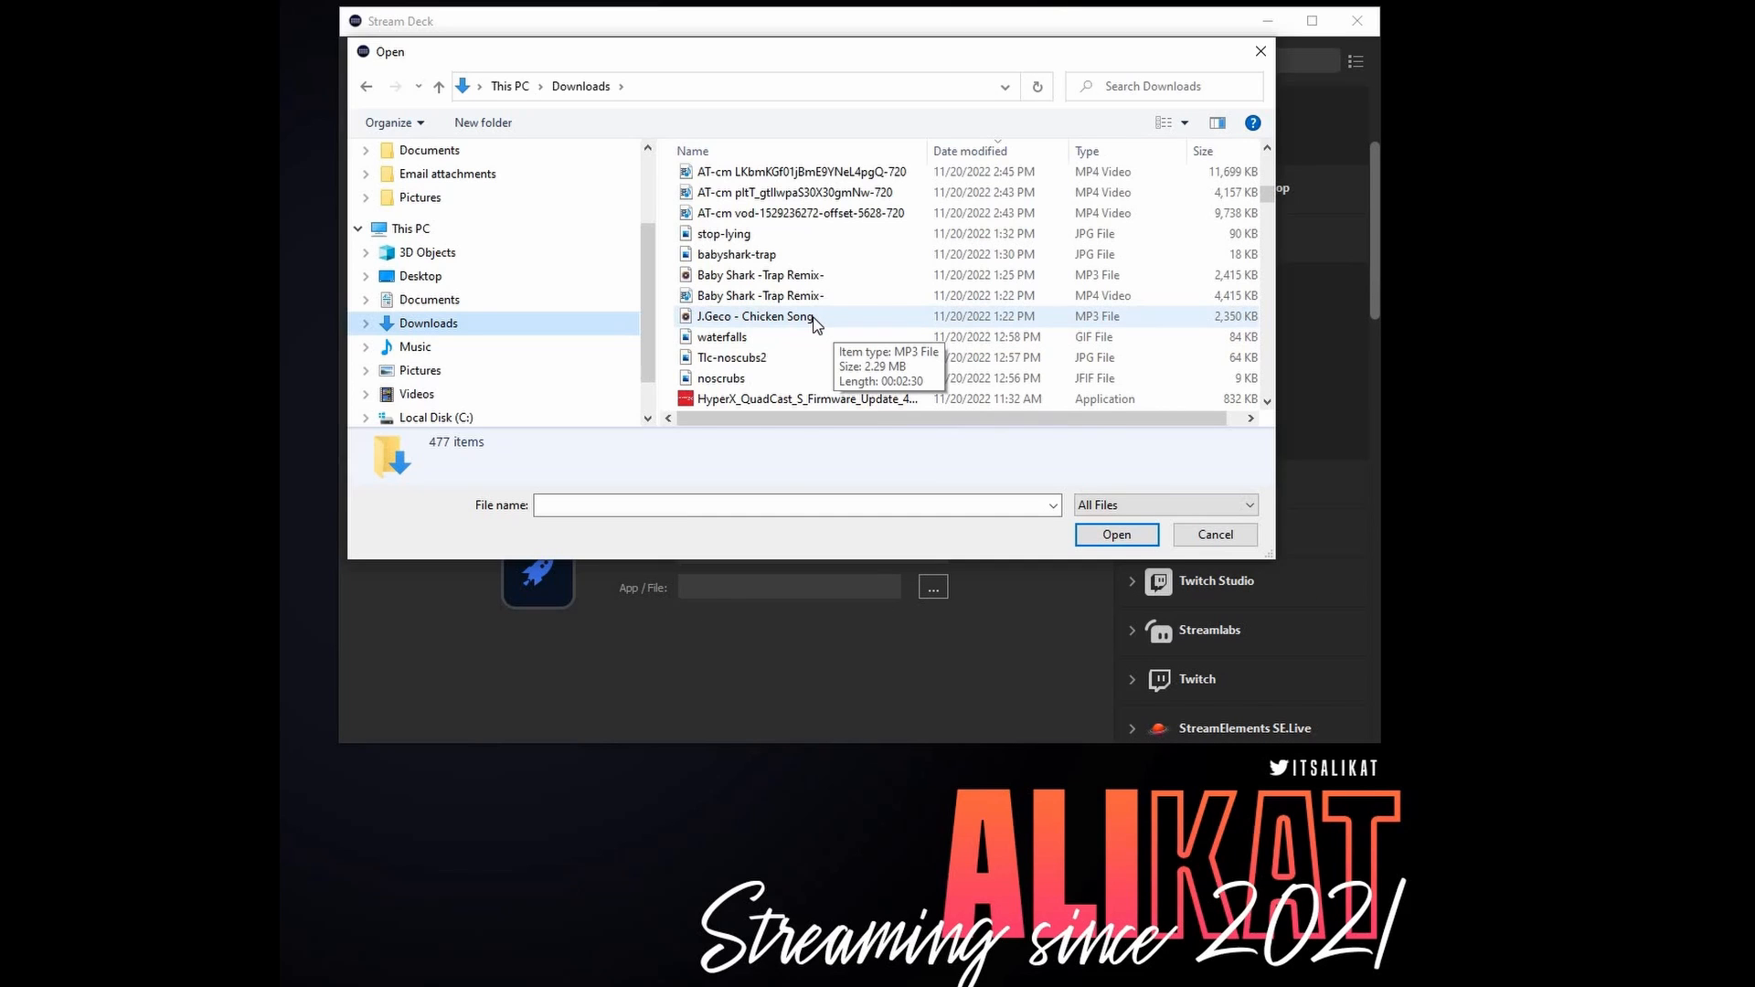
double_click(814, 320)
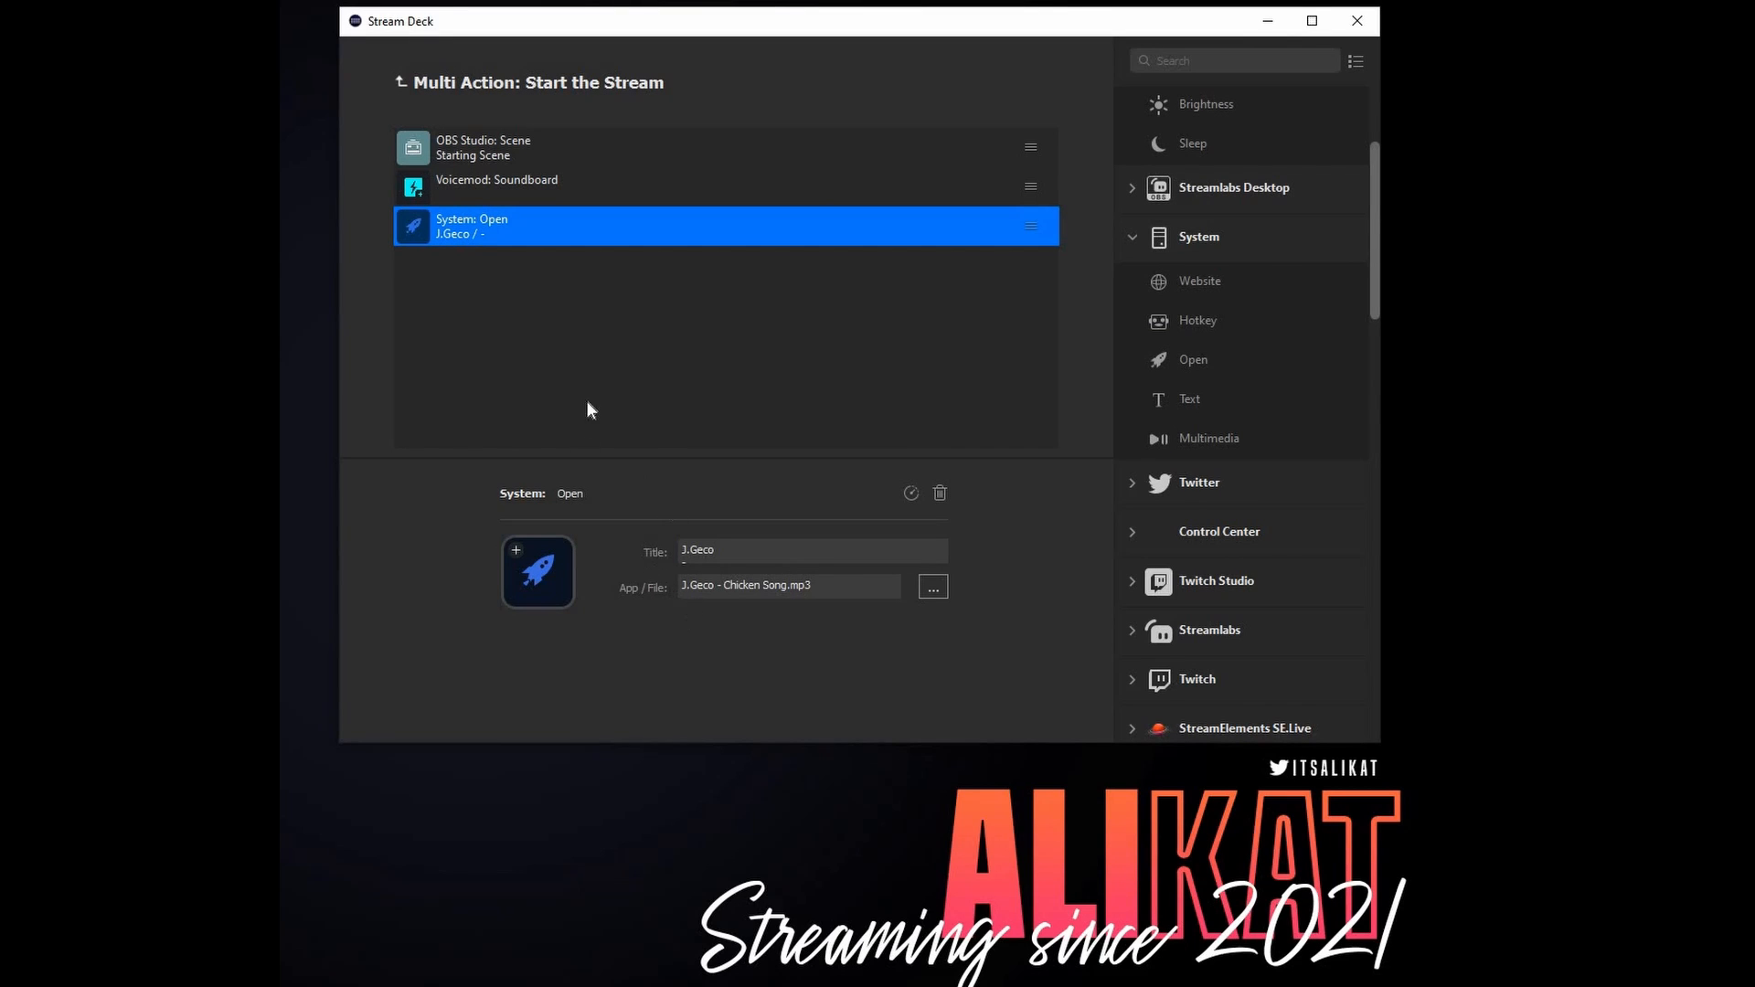
right_click(842, 229)
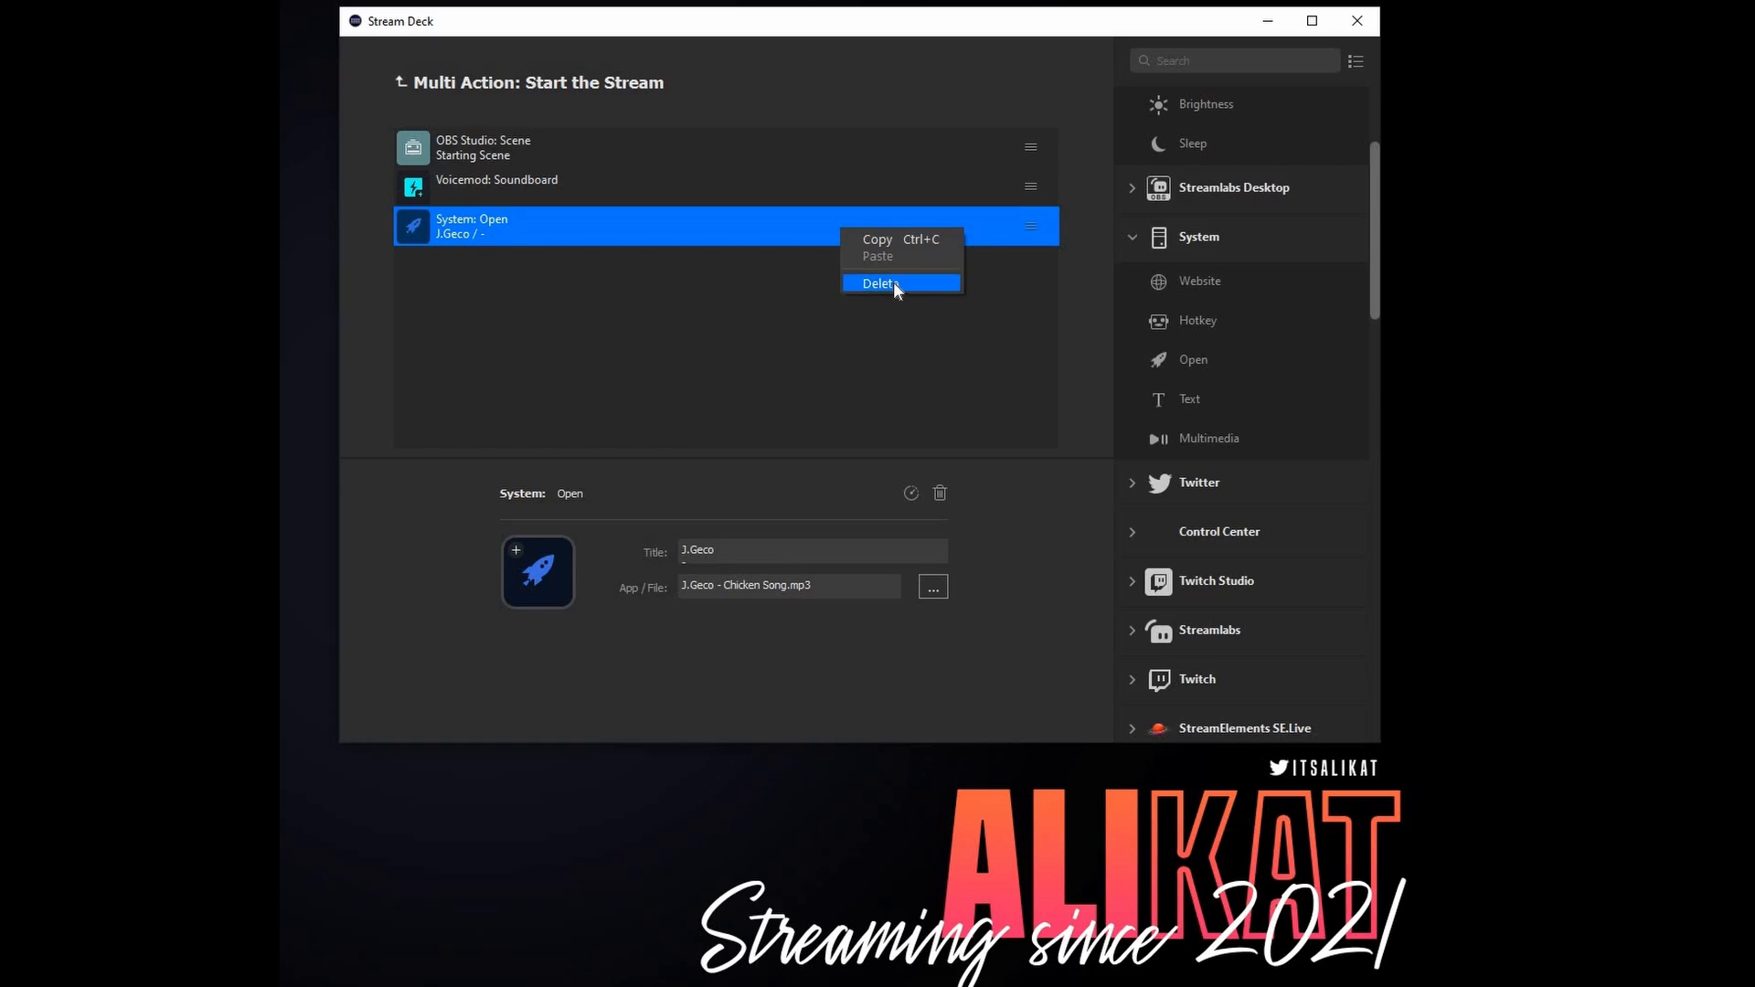
left_click(893, 283)
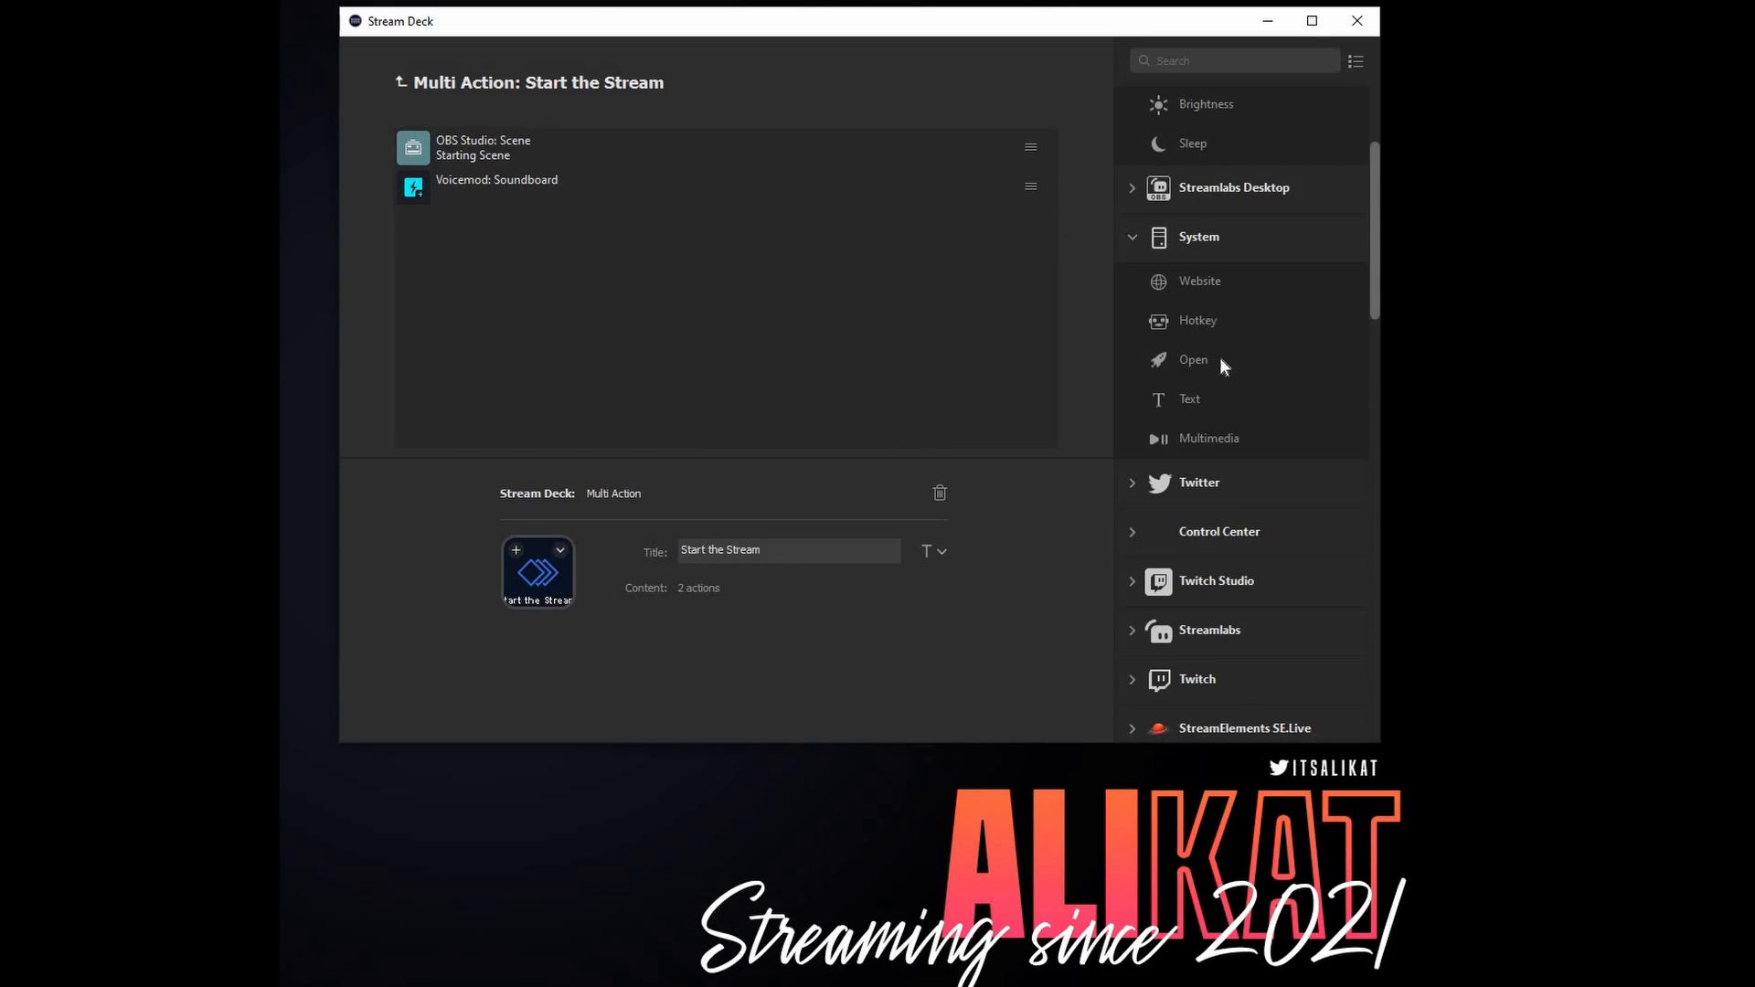
- Add an OBS Studio Stream action set to Start and titled "START STREAM"
scroll(1255, 512, "down", 3)
scroll(1148, 404, "up", 4)
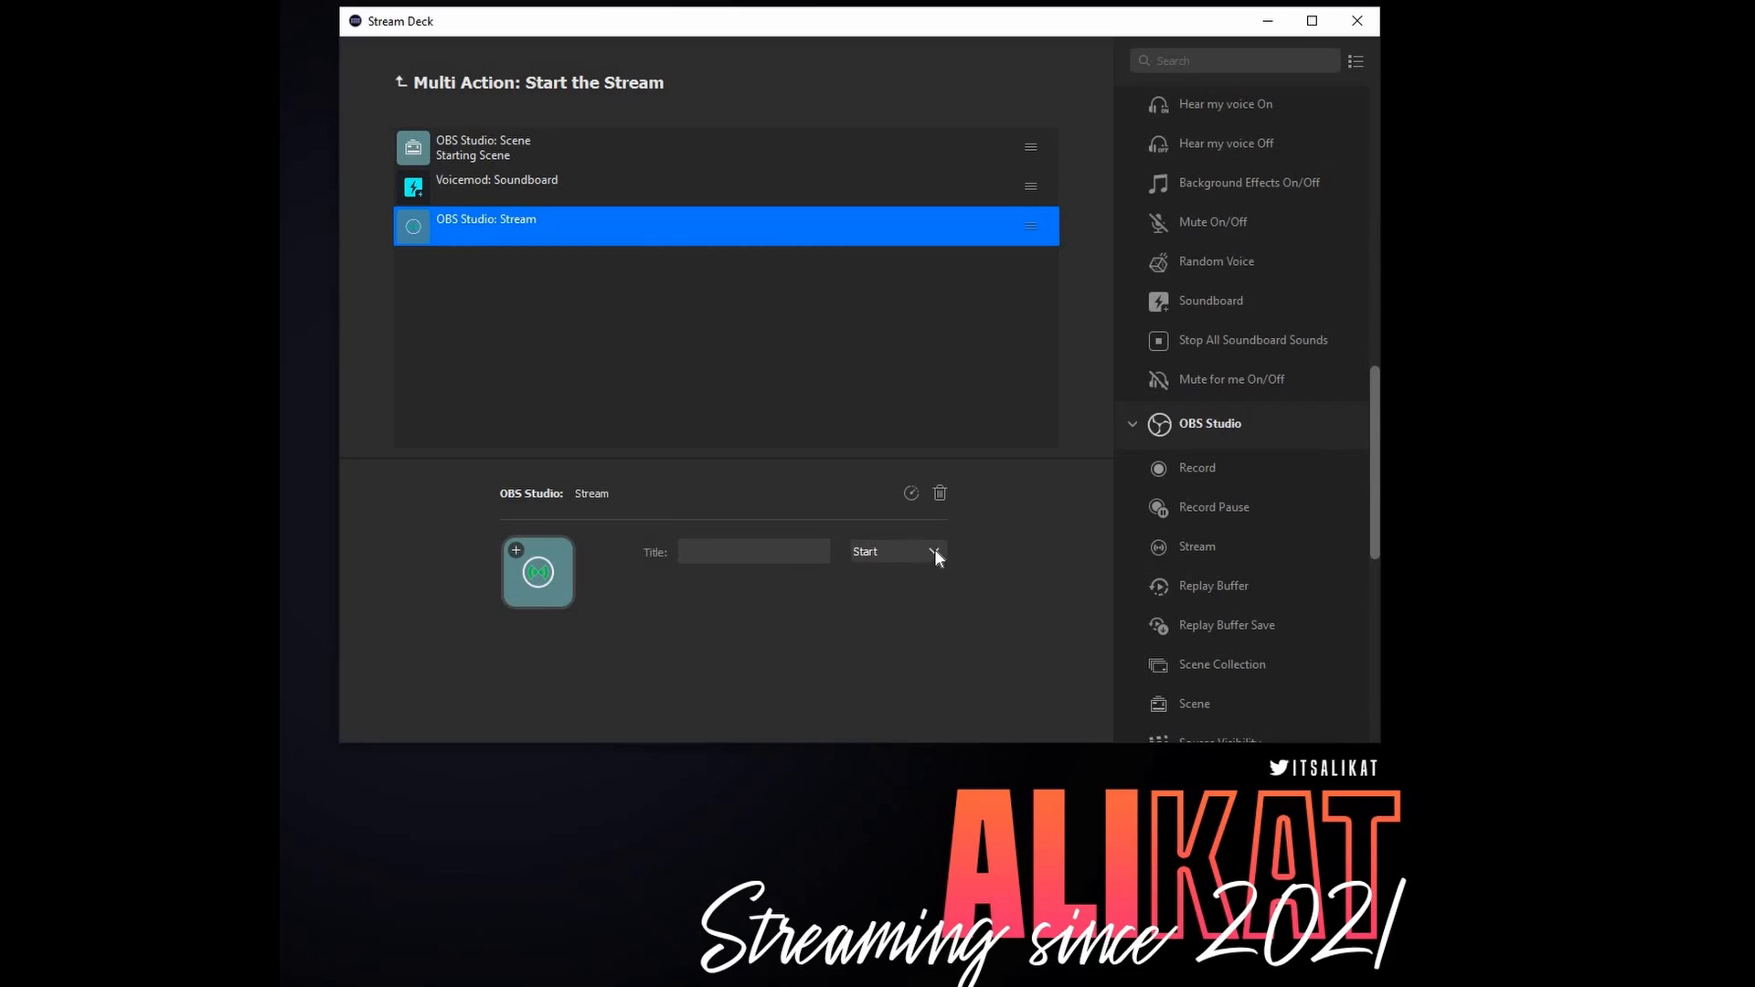
left_click(934, 550)
key("Escape")
left_click(816, 357)
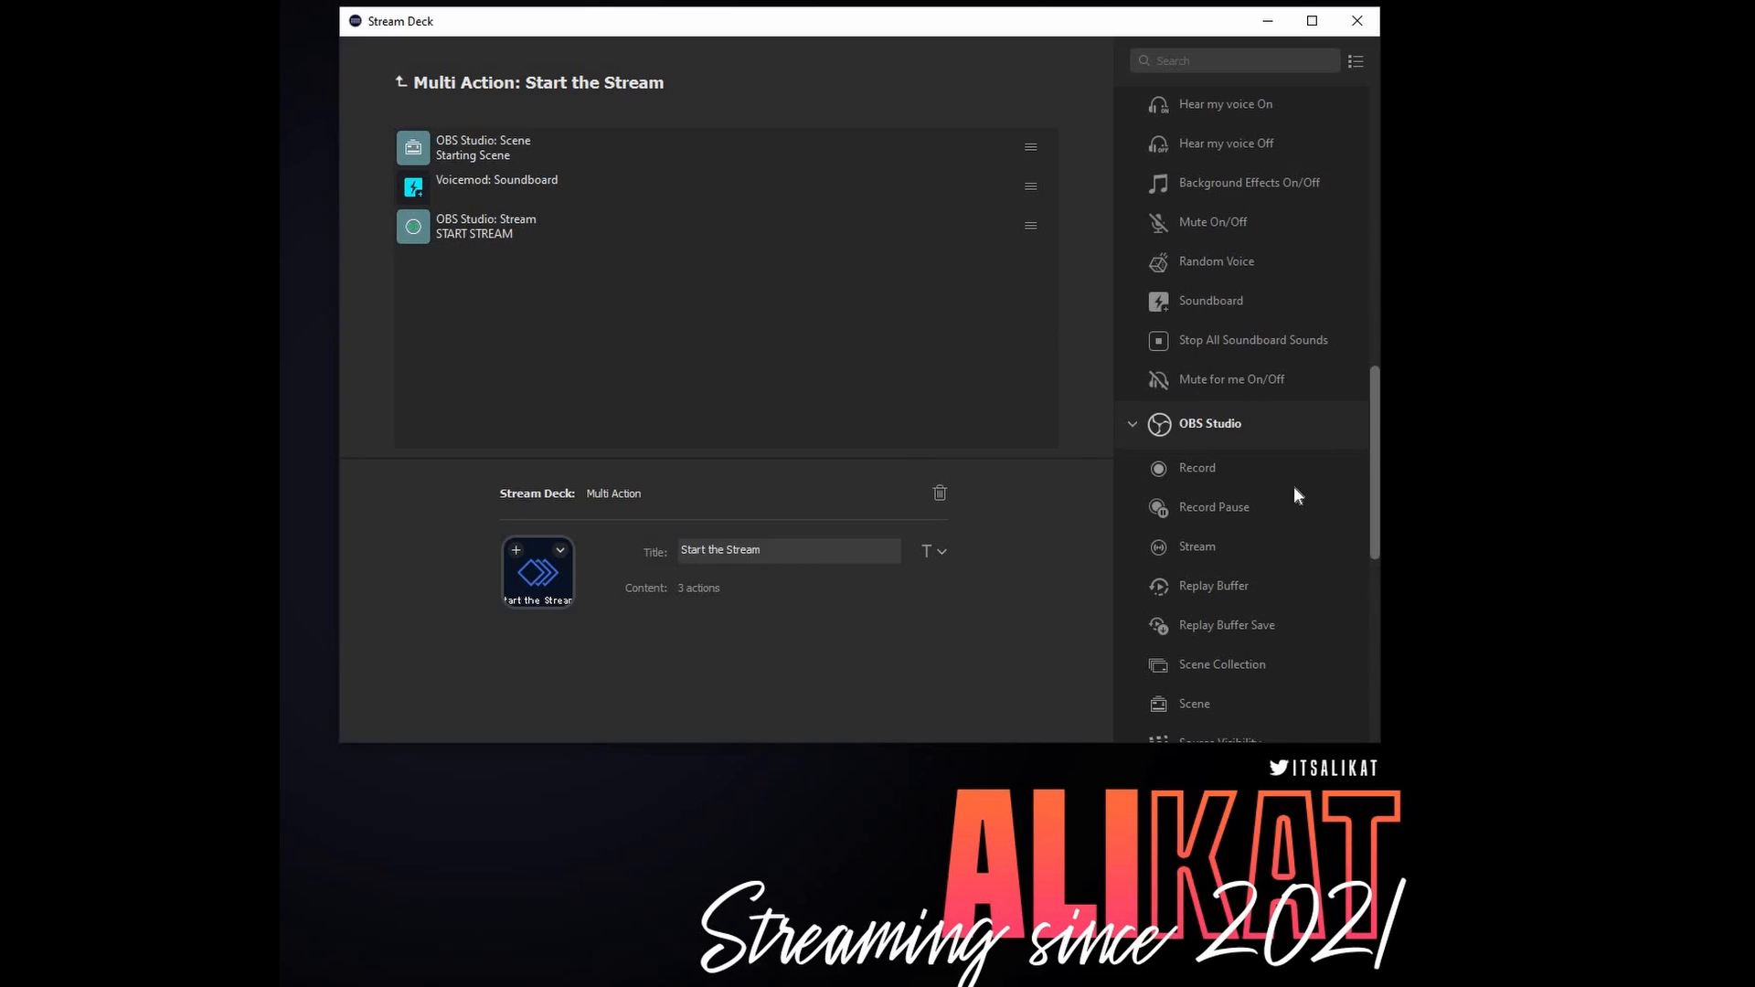
- Add a Stream Deck Delay action titled "5 Min" with a delay of 300000 ms
scroll(1293, 487, "up", 10)
left_click_drag(1193, 291, 693, 290)
left_click(775, 551)
type("5 Min")
key("Tab")
key("BackSpace")
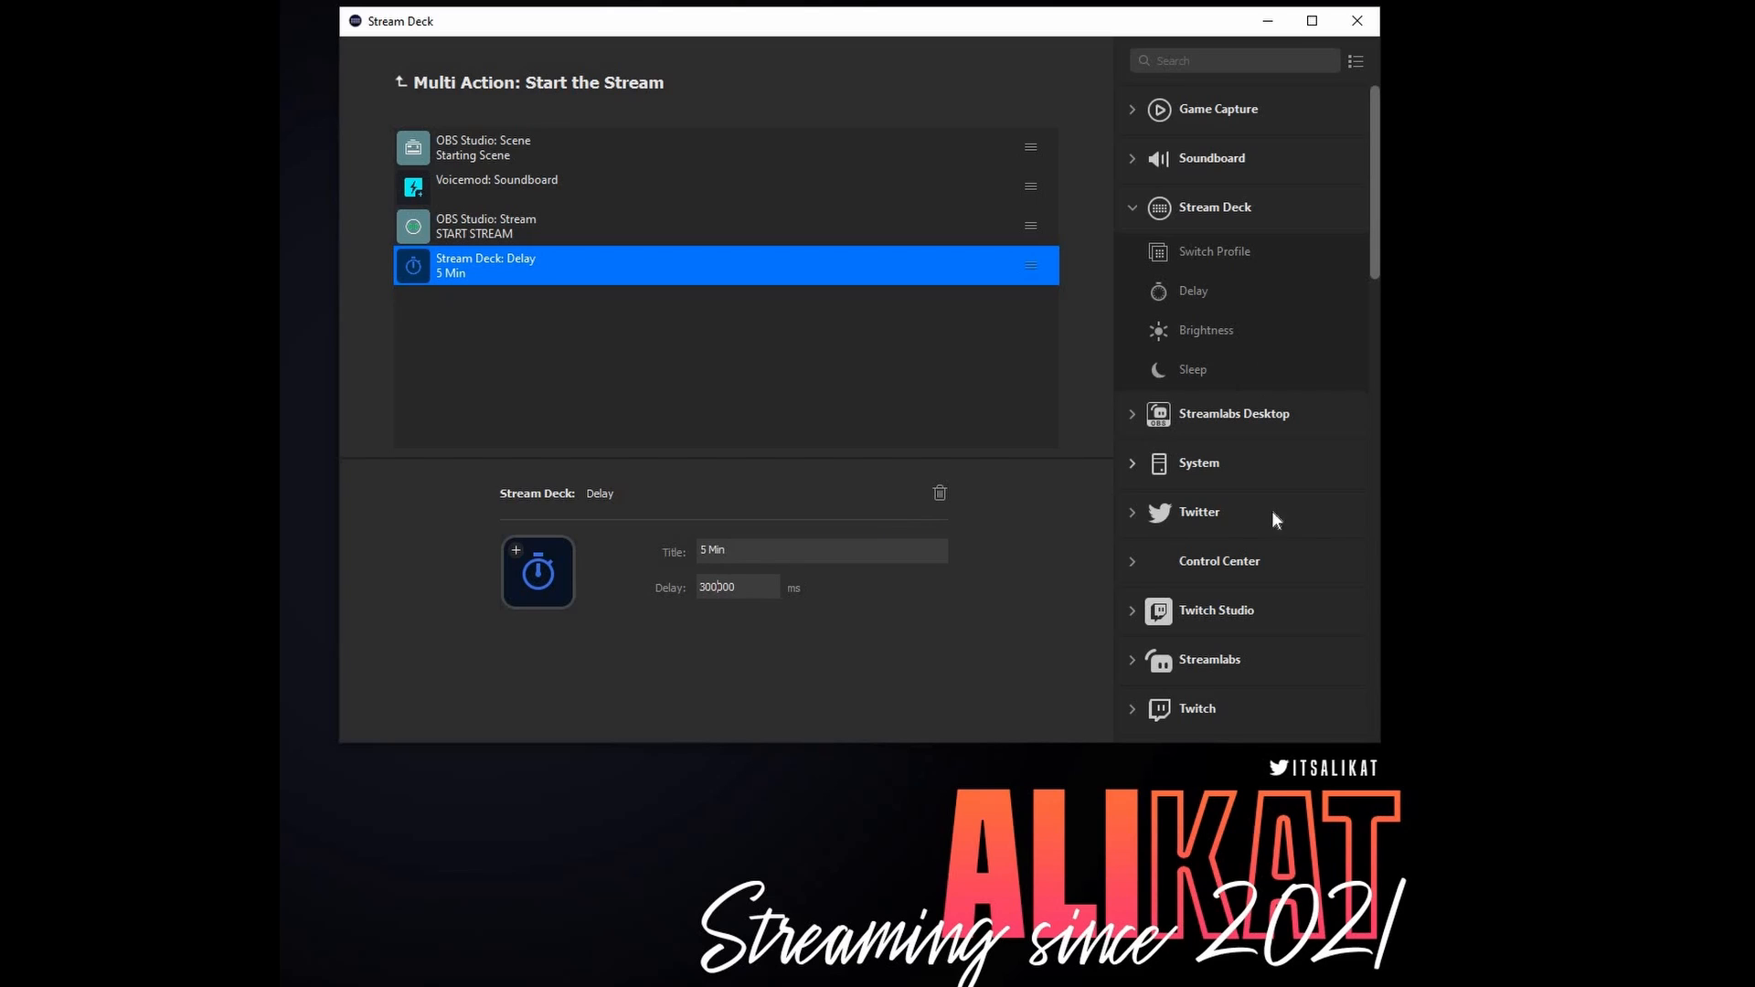
- Add a Twitch Chat Message action titled "Welcome in" with the message "Hello Early Gang!"
left_click(1184, 614)
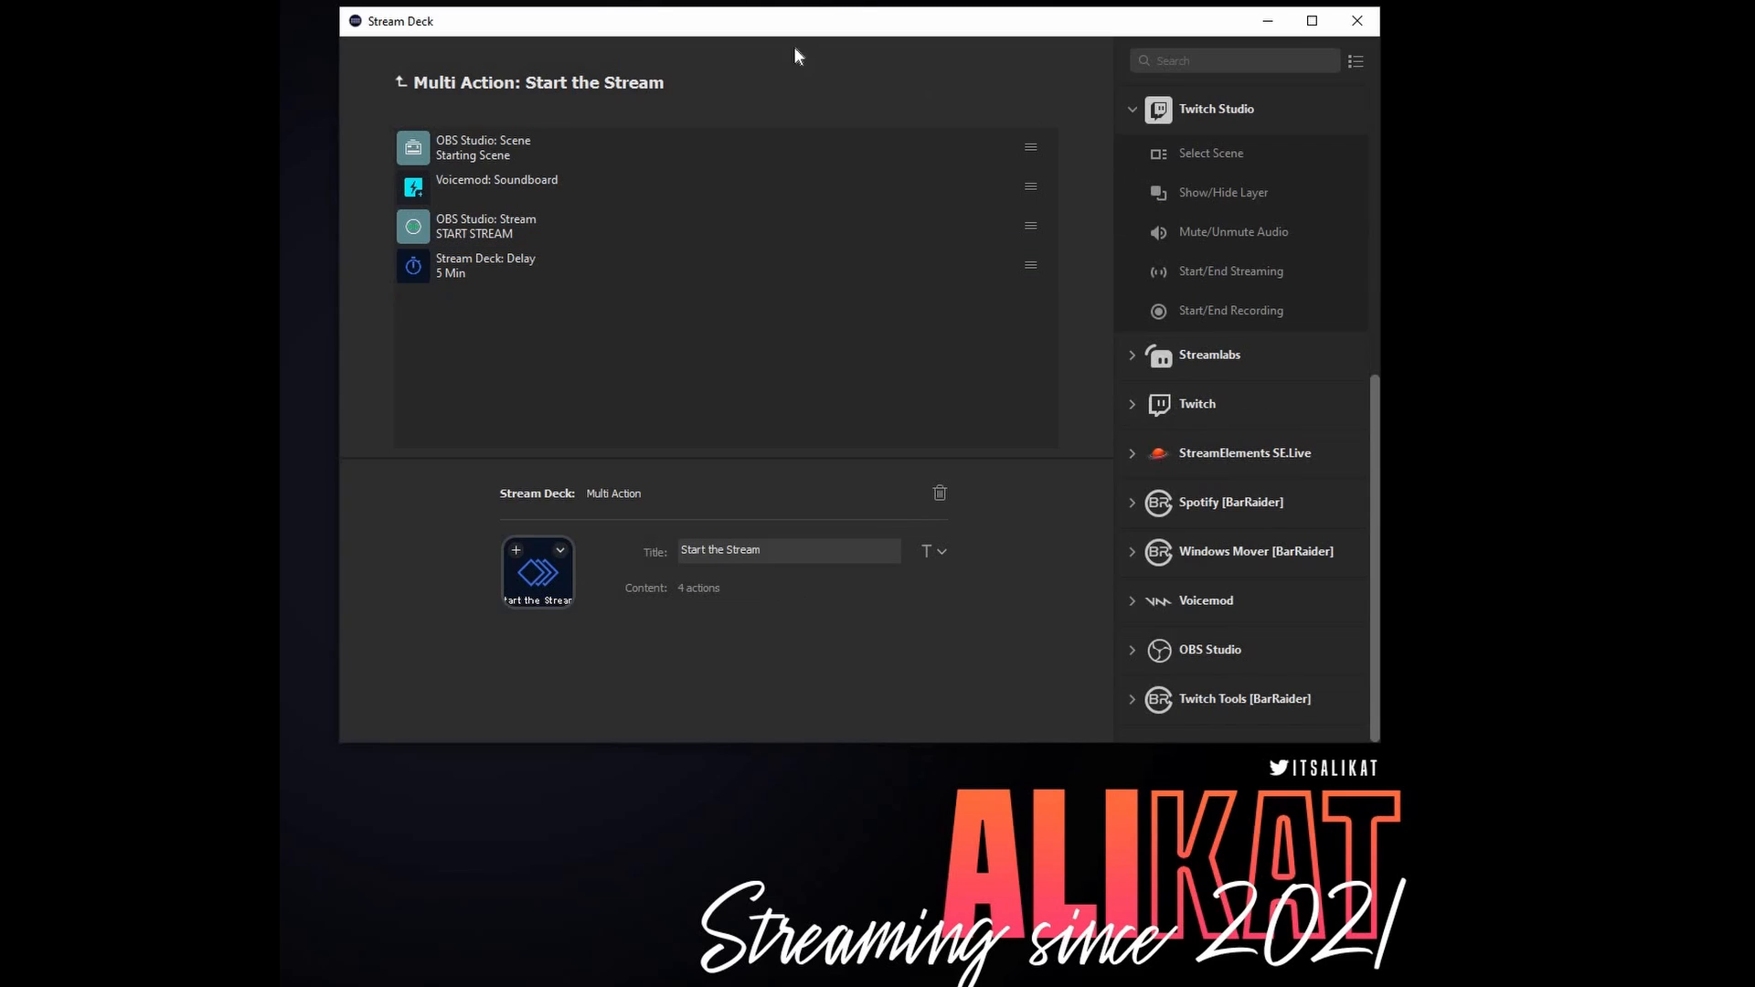
left_click(1135, 405)
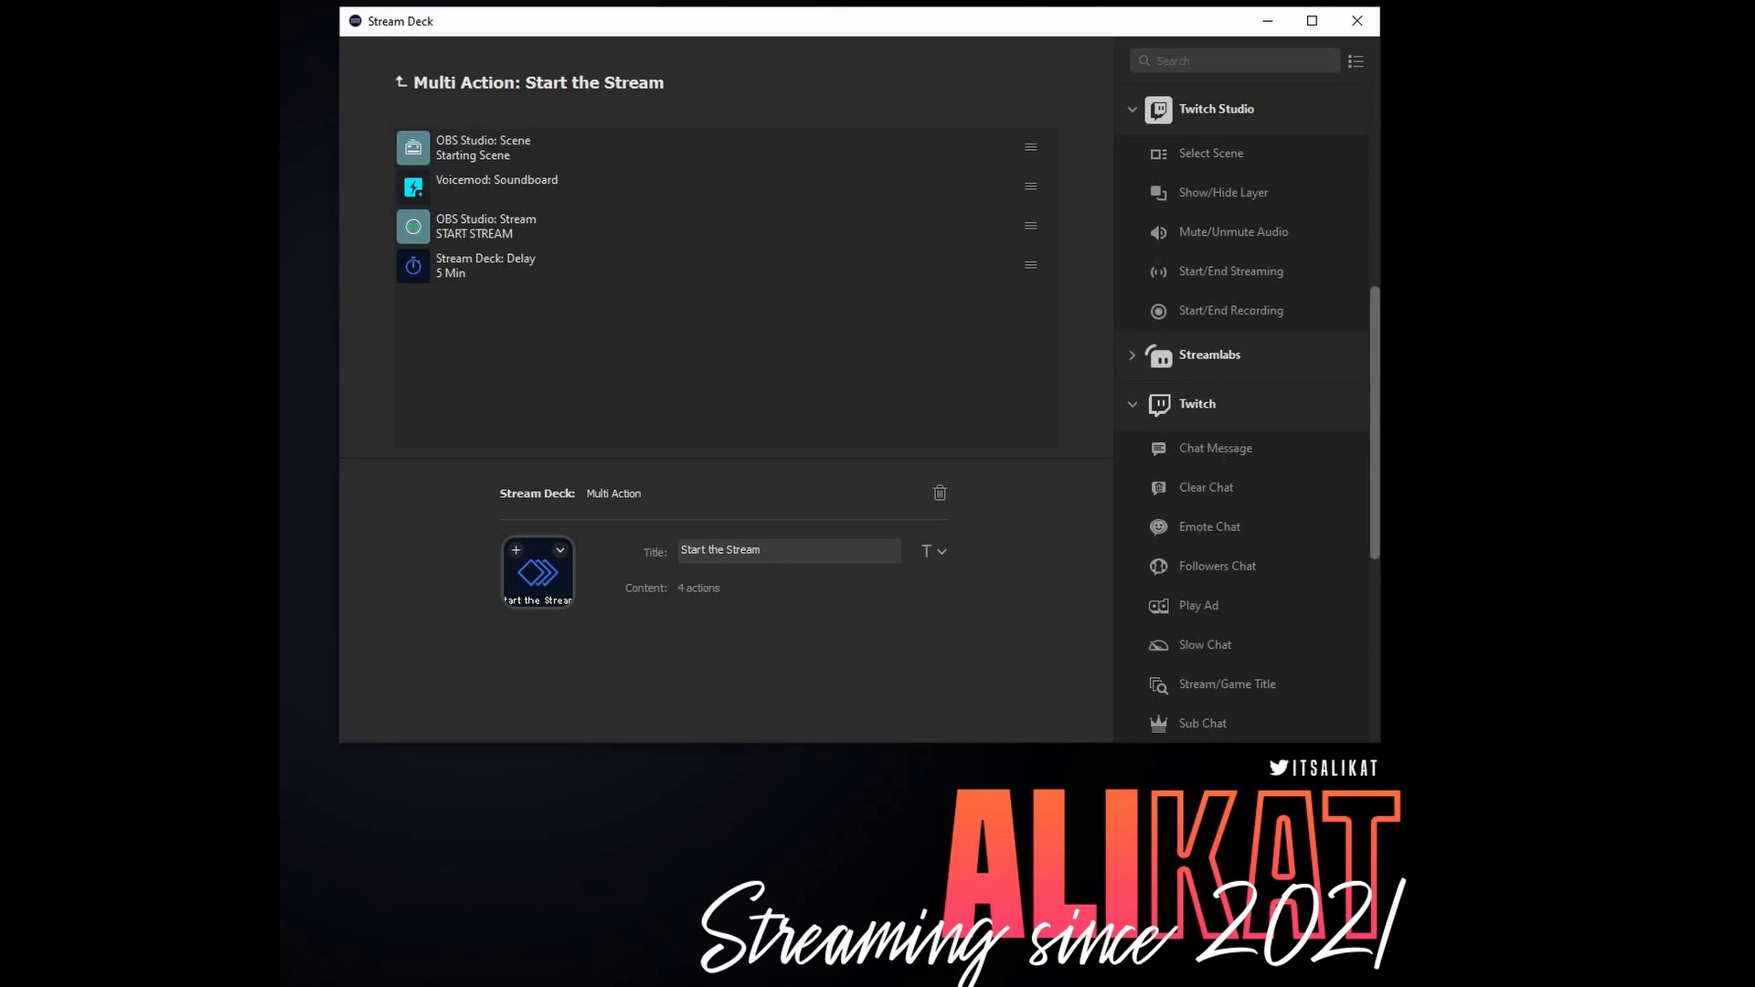
left_click_drag(1216, 448, 635, 346)
type("W")
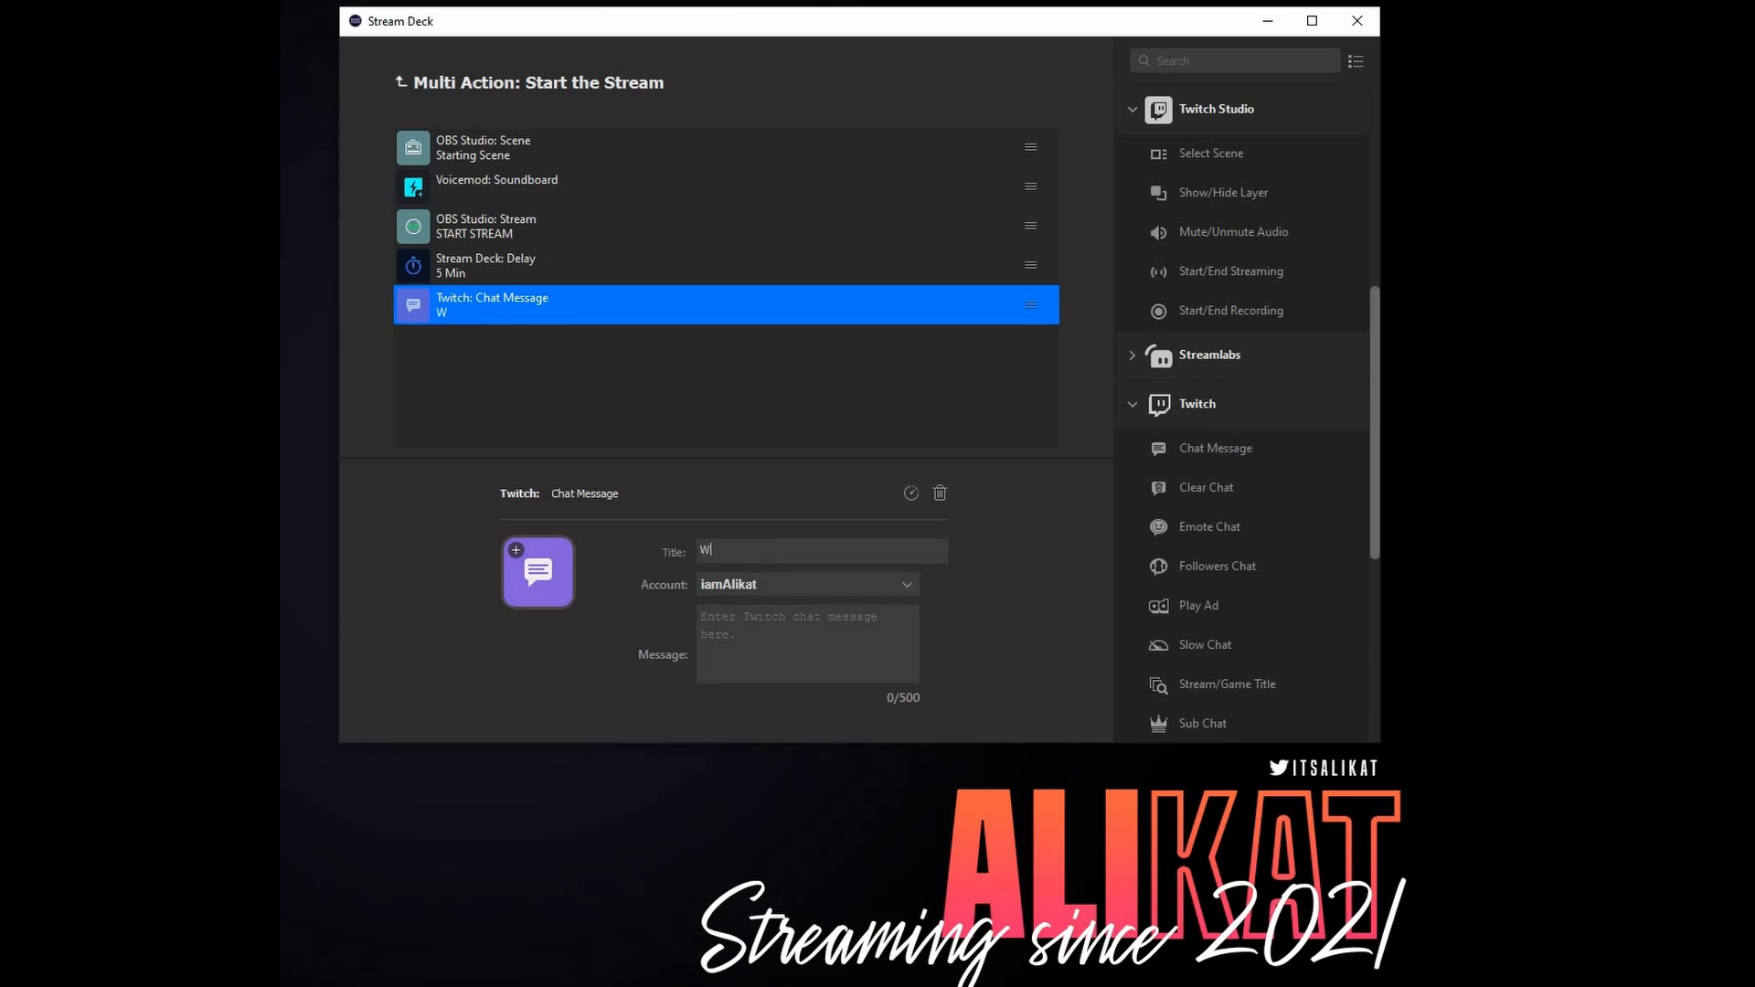
type("elcome in")
type("Hell")
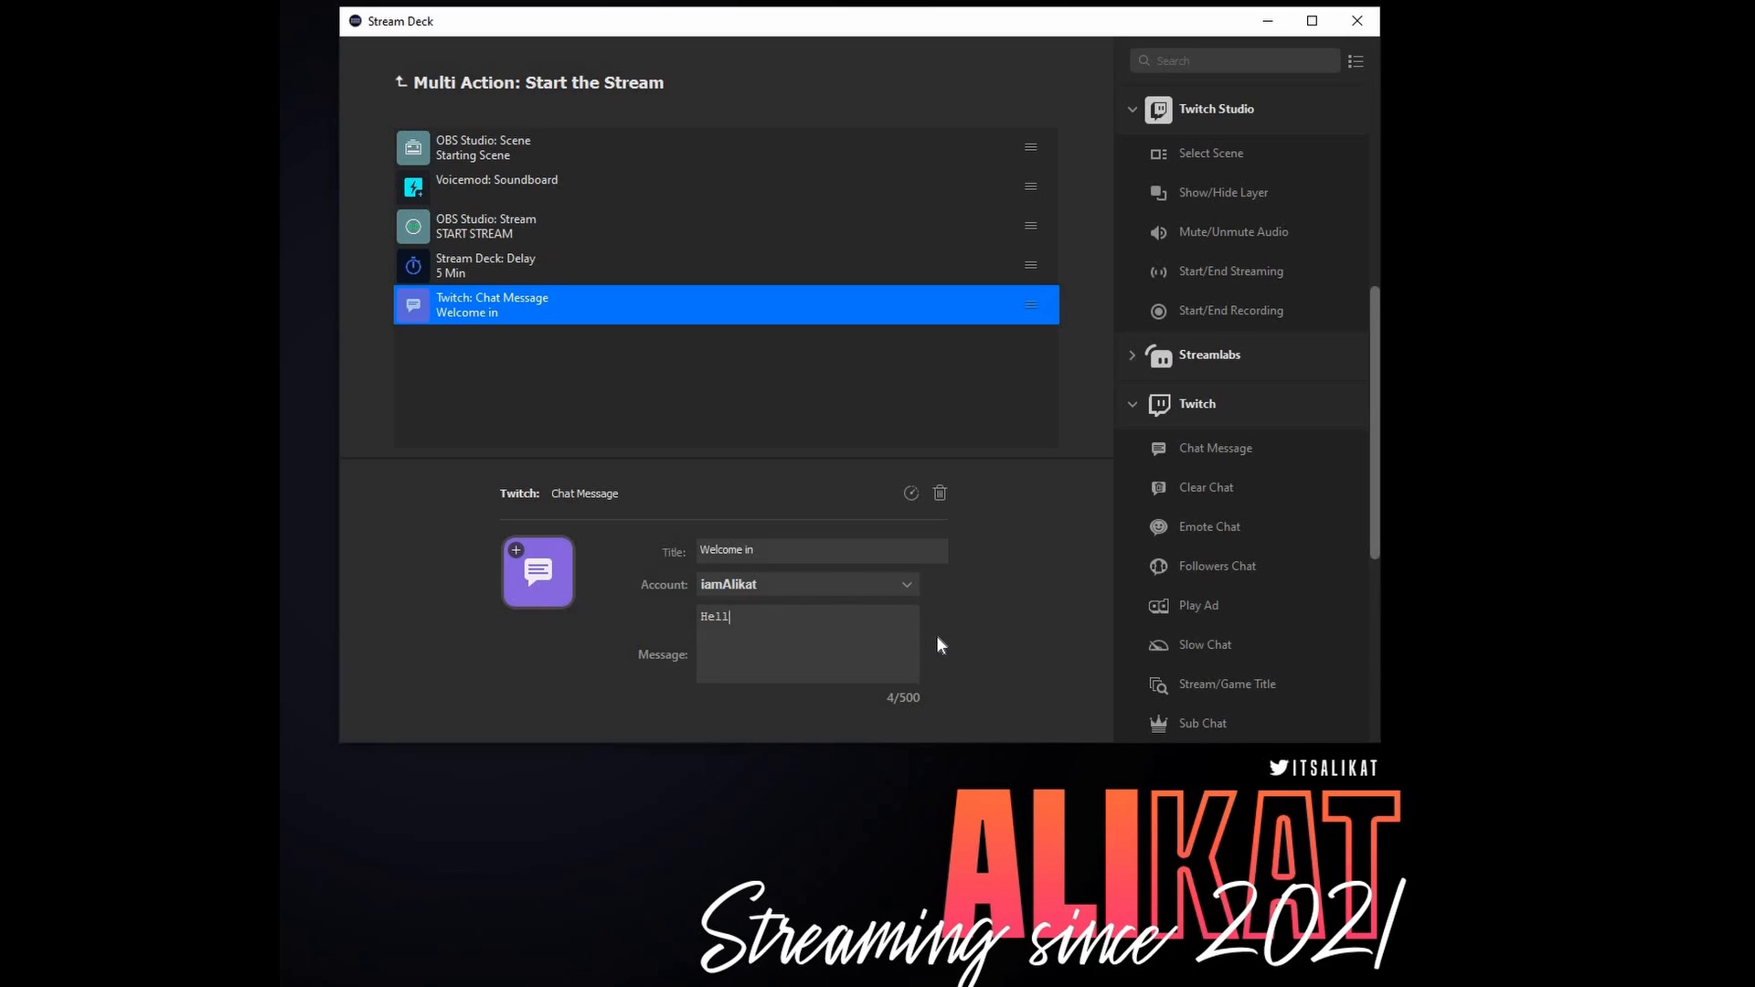
type("o Early Gang!")
left_click(676, 379)
- Add a Voicemod Stop All Soundboard Sounds action and an OBS Studio Scene action titled "Intro" using the Intro scene
scroll(1243, 699, "down", 5)
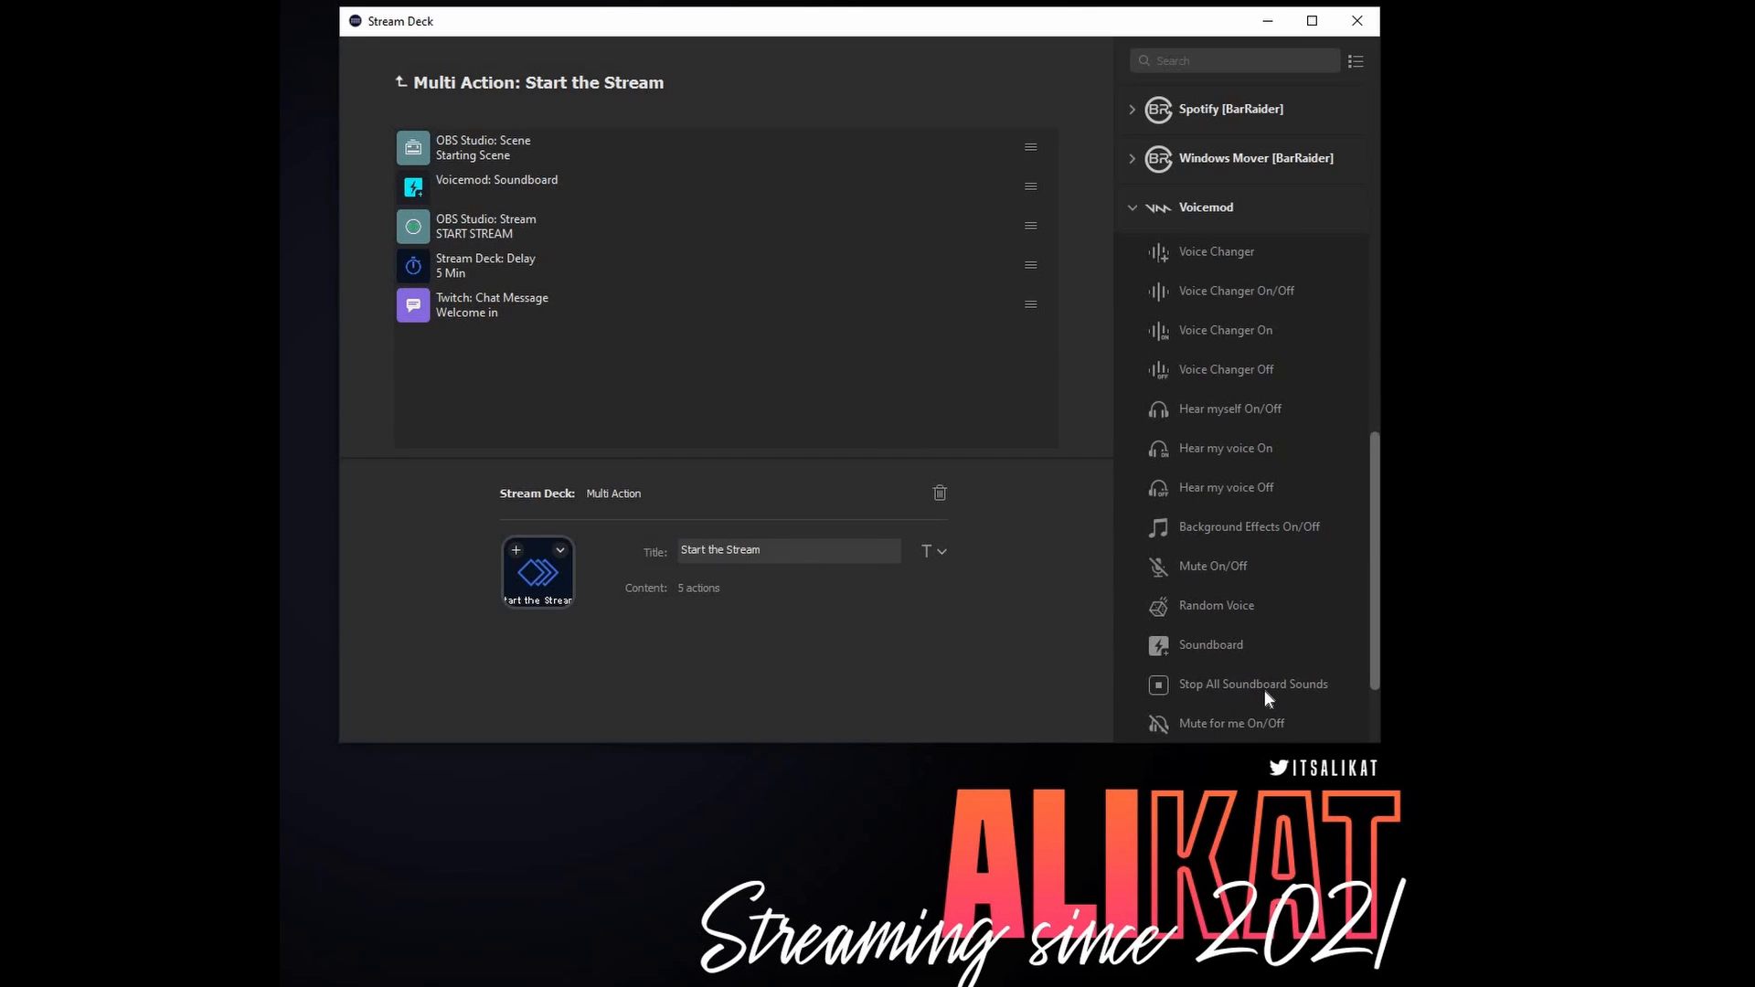
left_click_drag(592, 369, 622, 358)
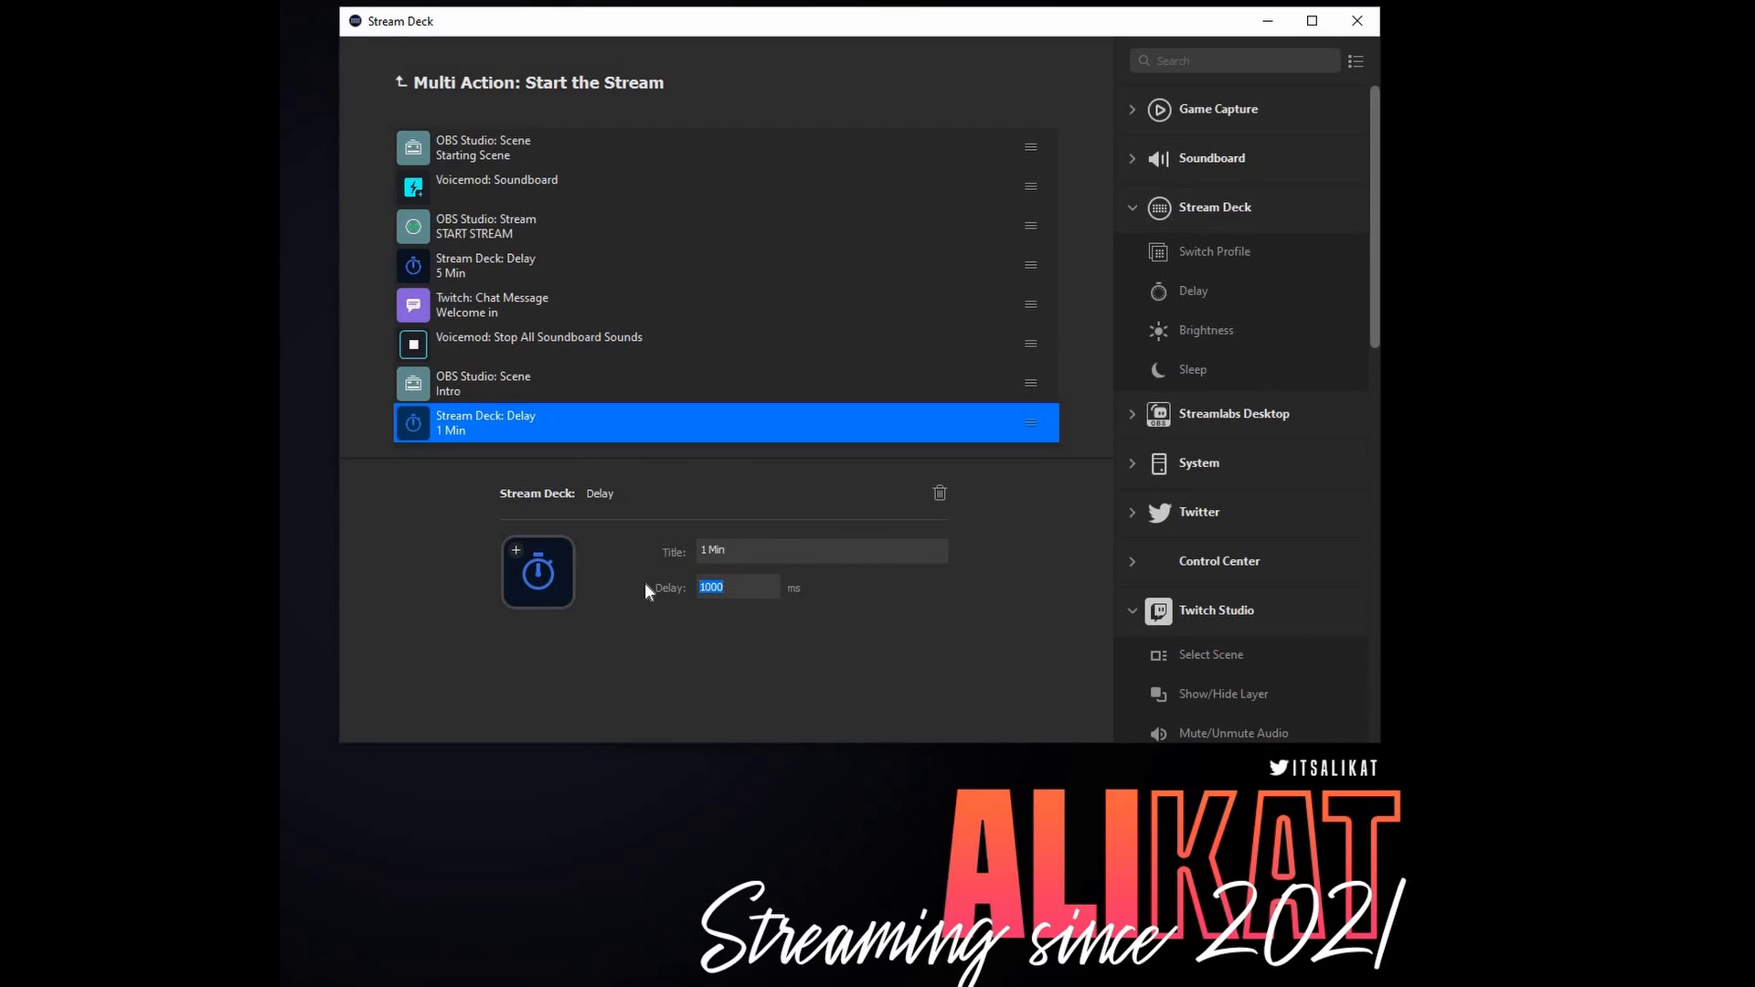
- Add a Stream Deck Delay action titled "1 Min" with a delay of 60000 ms at the end of the sequence
type("60000")
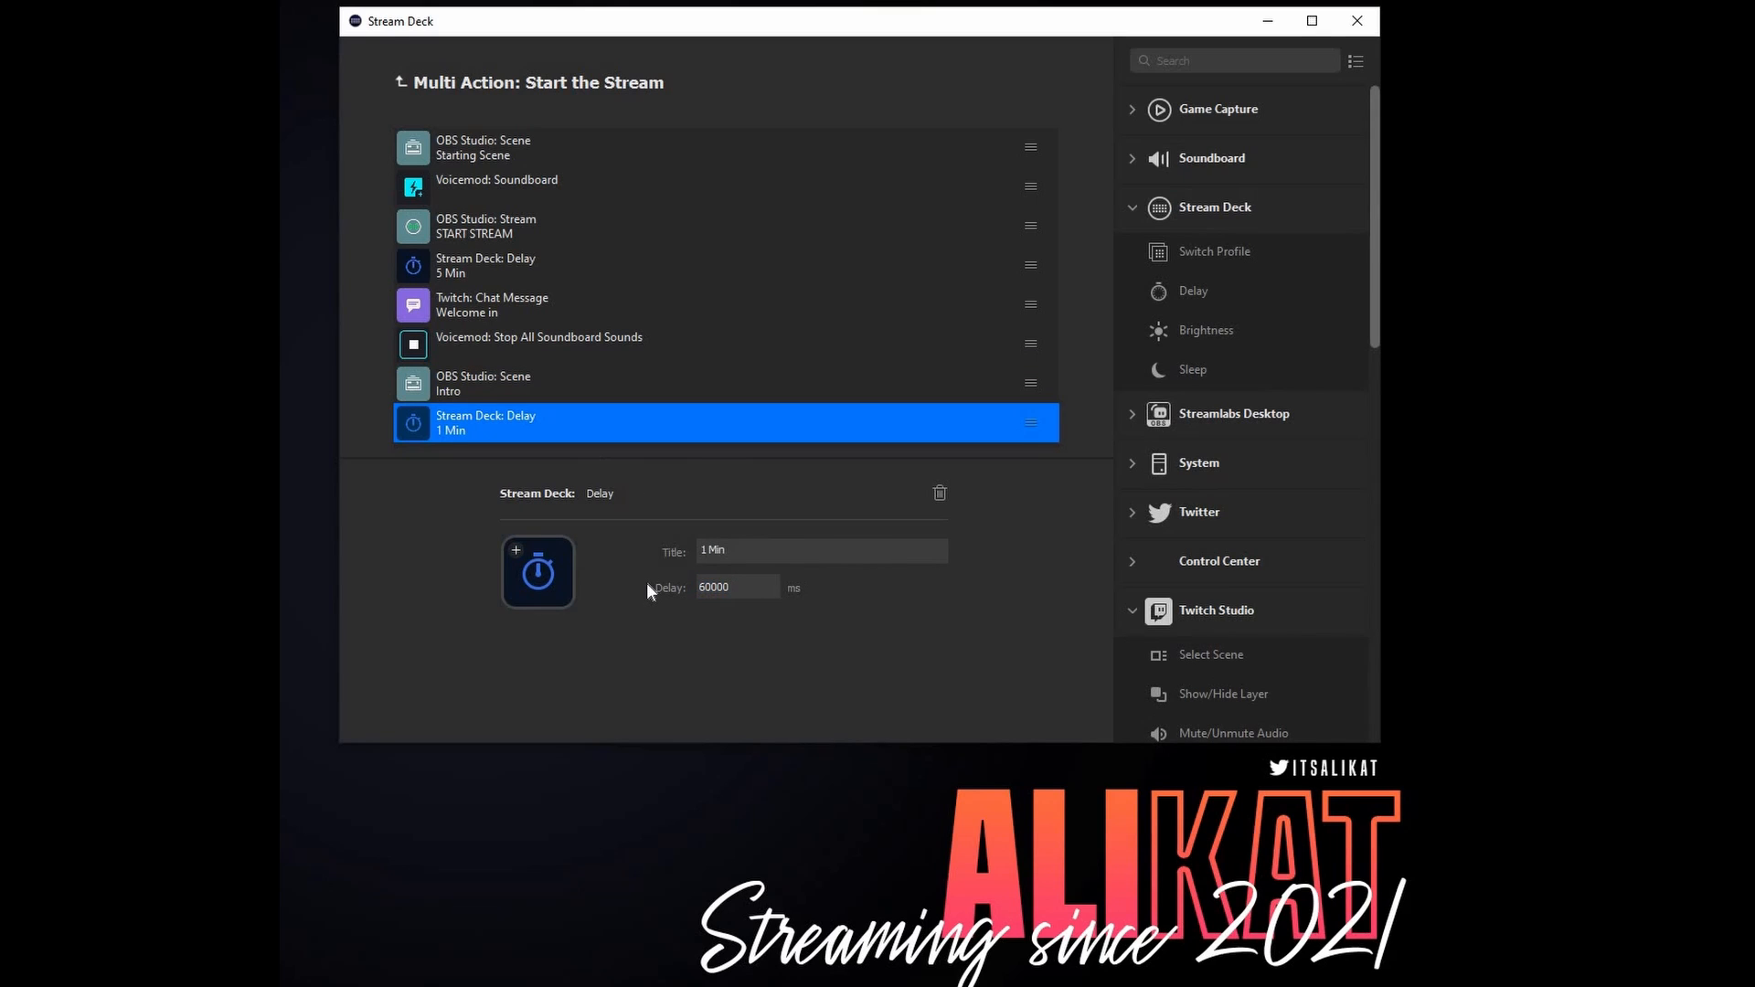